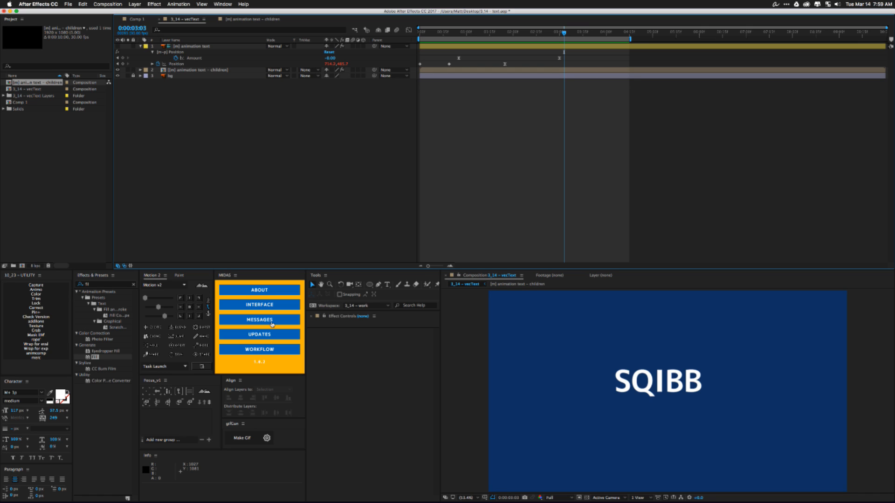
# Read the "Setup and Rig Text in Minutes" message in the MIDAS extension and return to its tool grid.
pyautogui.click(272, 324)
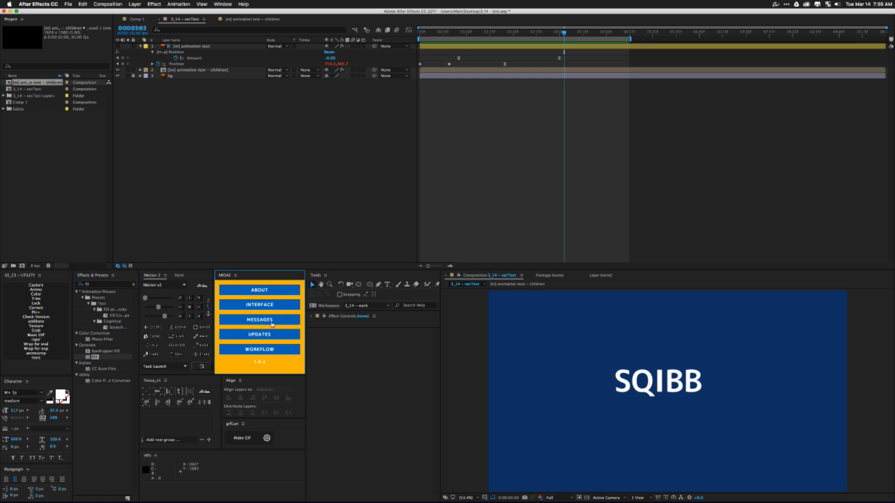
pyautogui.click(261, 360)
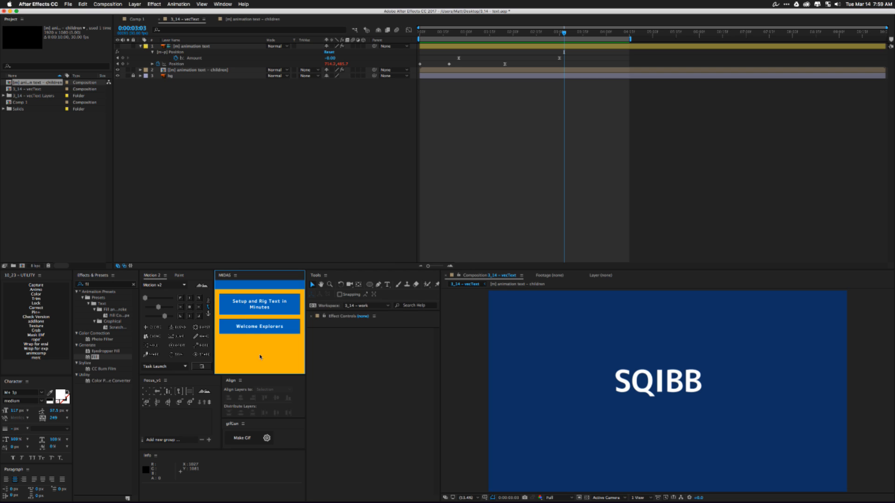
pyautogui.click(252, 297)
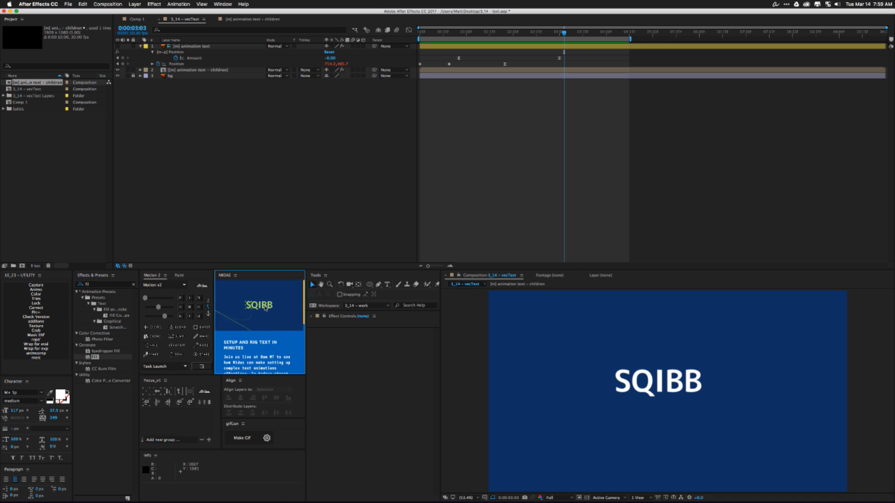
pyautogui.click(221, 283)
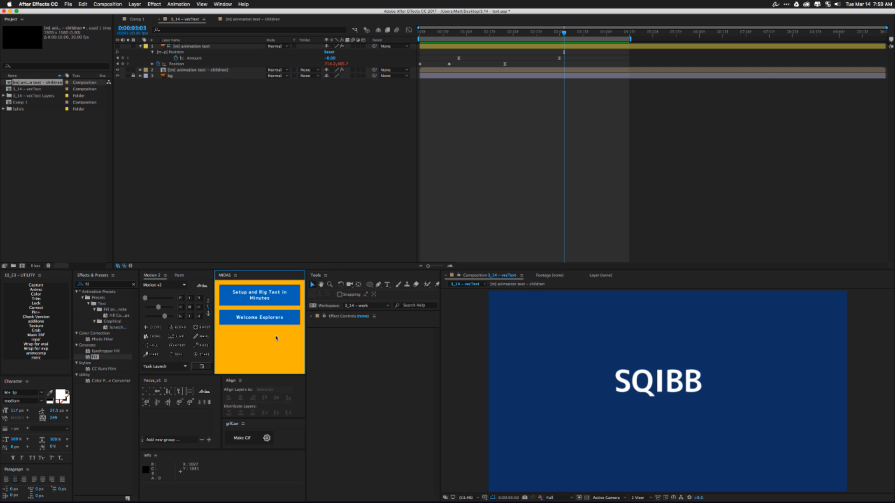
pyautogui.click(302, 340)
pyautogui.click(301, 341)
pyautogui.click(301, 340)
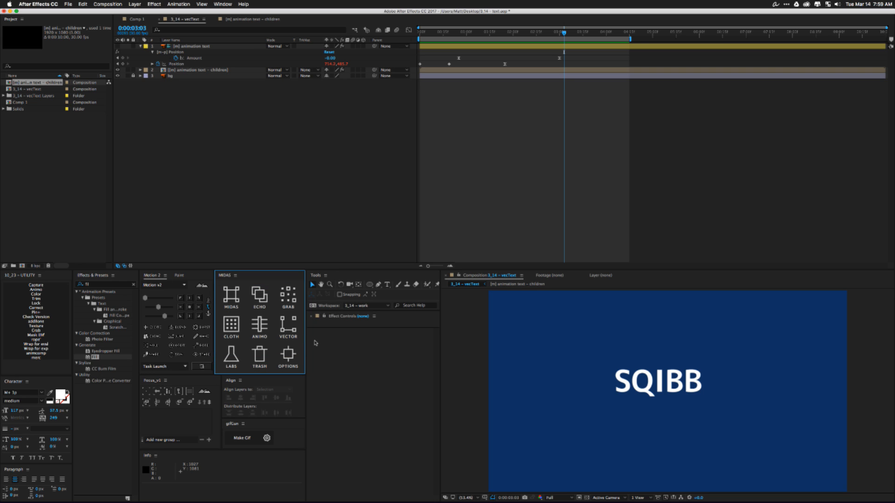
pyautogui.click(318, 343)
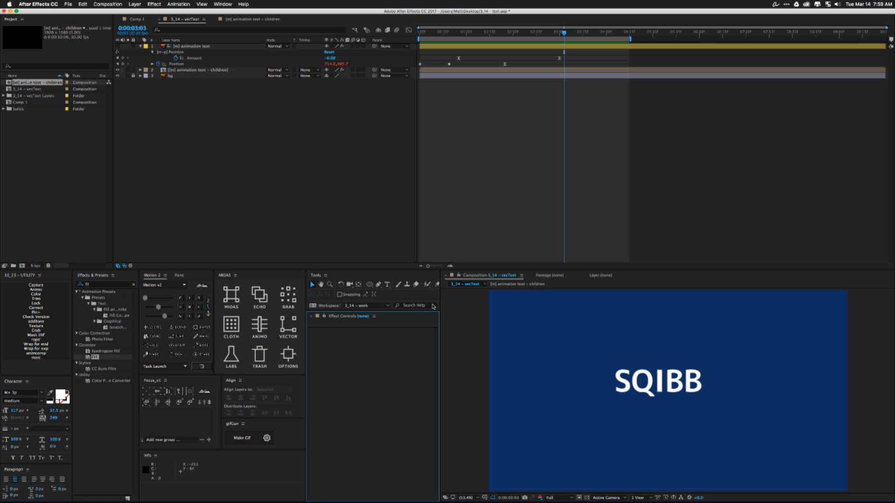
# Preview the SQIBB text animation in the 3_14 – vecText composition.
pyautogui.click(560, 33)
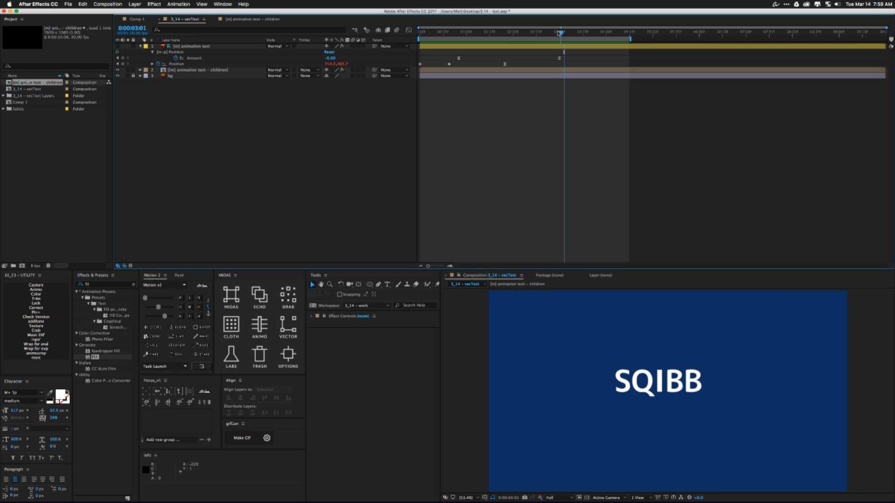
pyautogui.press('space')
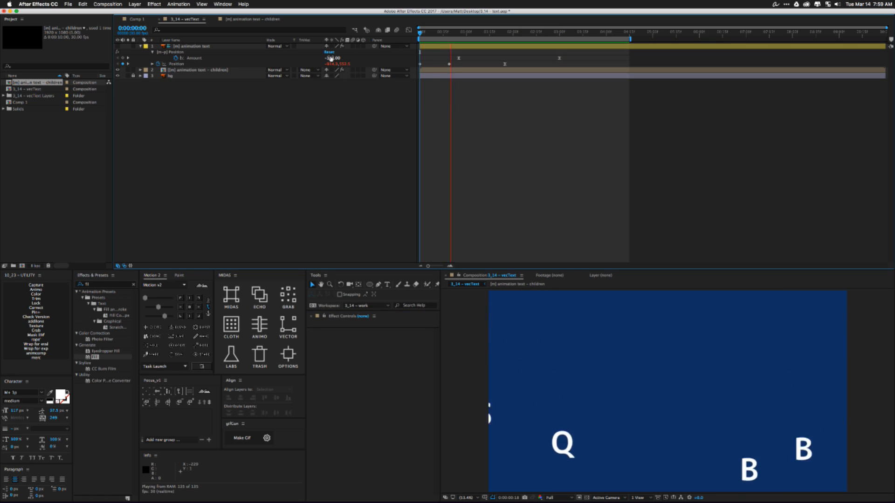
pyautogui.press('space')
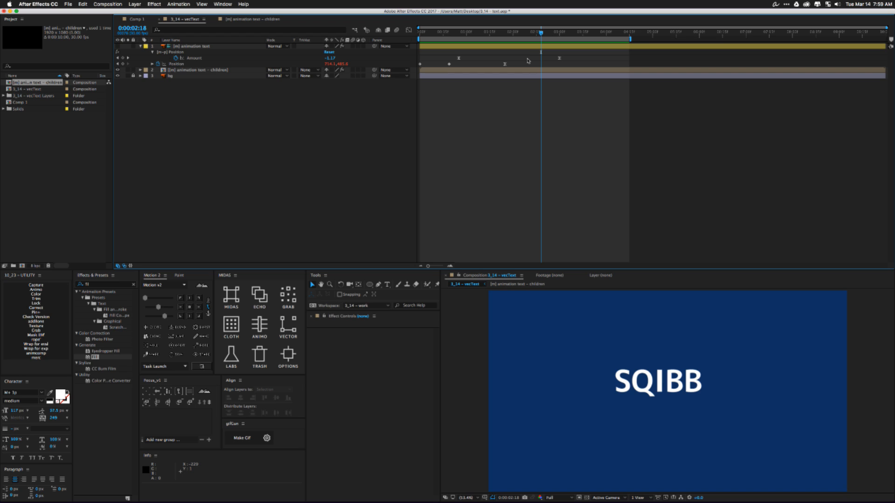
# Examine the letters' motion paths in the nested animation text children composition, then return to the vecText composition.
pyautogui.click(515, 284)
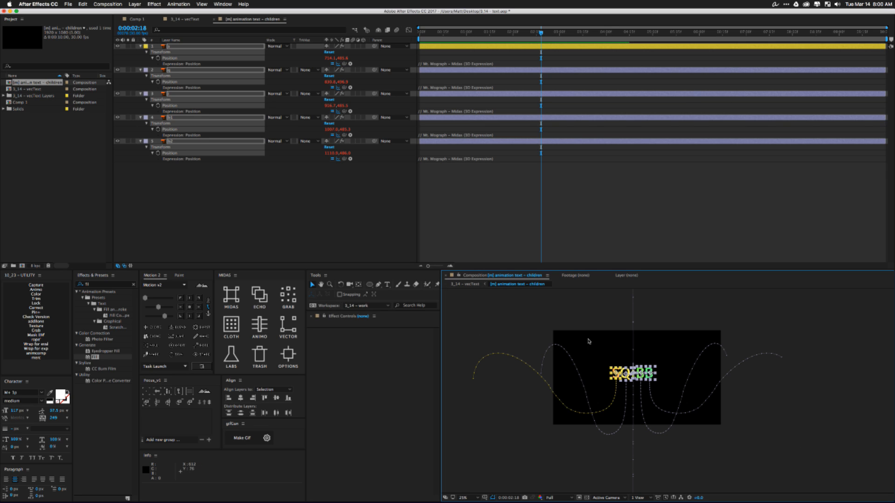
pyautogui.click(537, 32)
pyautogui.moveTo(537, 32); pyautogui.dragTo(512, 83)
pyautogui.click(464, 283)
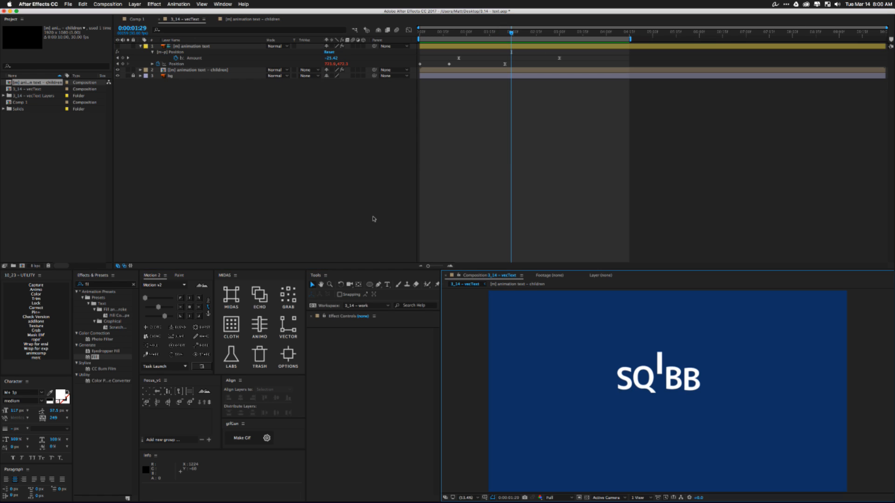
# Replay the animation of the SQIBB letters flying into place and stop playback.
pyautogui.click(370, 217)
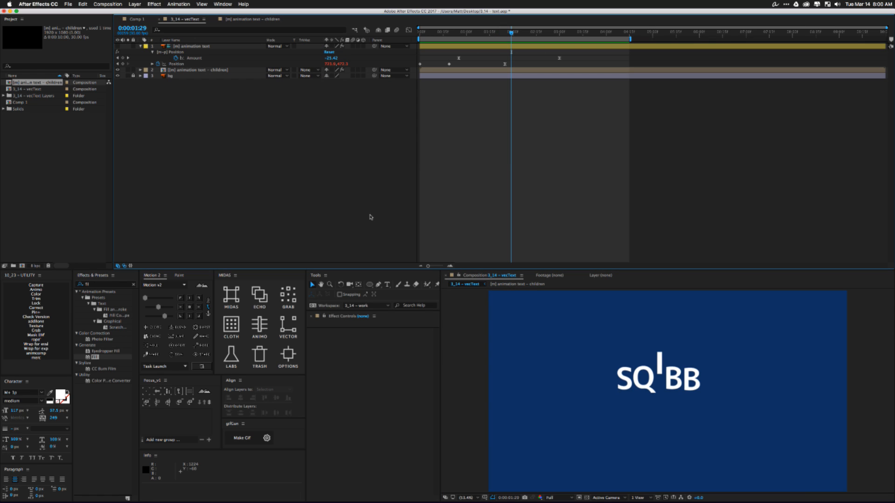
pyautogui.press('space')
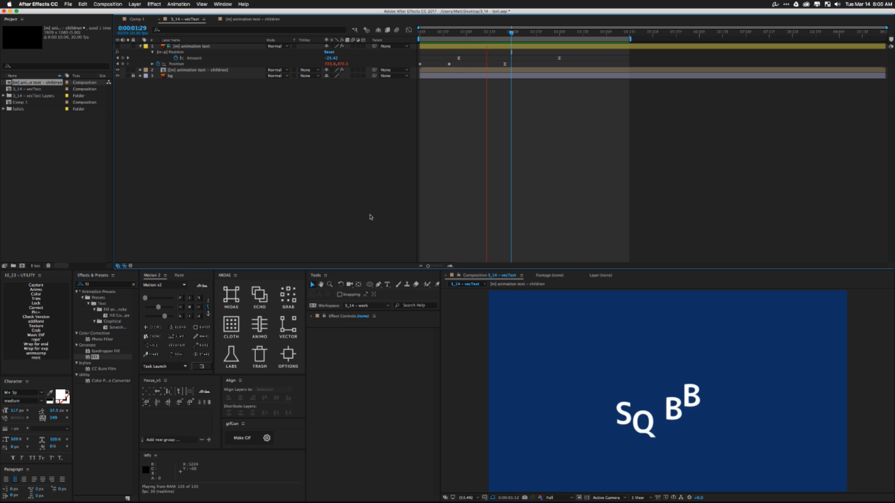
pyautogui.press('space')
pyautogui.click(27, 125)
pyautogui.press('space')
pyautogui.press('space')
pyautogui.click(233, 156)
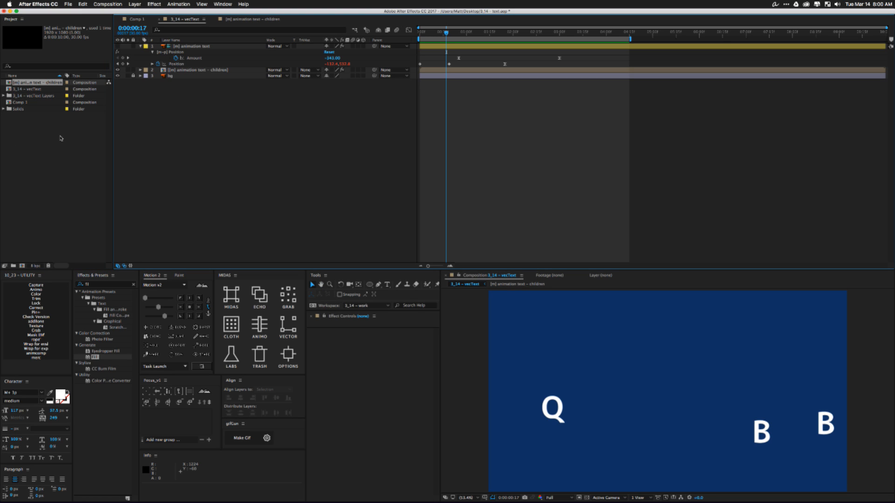
# Delete all compositions and folders from the project, including their contents.
pyautogui.moveTo(33, 136); pyautogui.dragTo(10, 74)
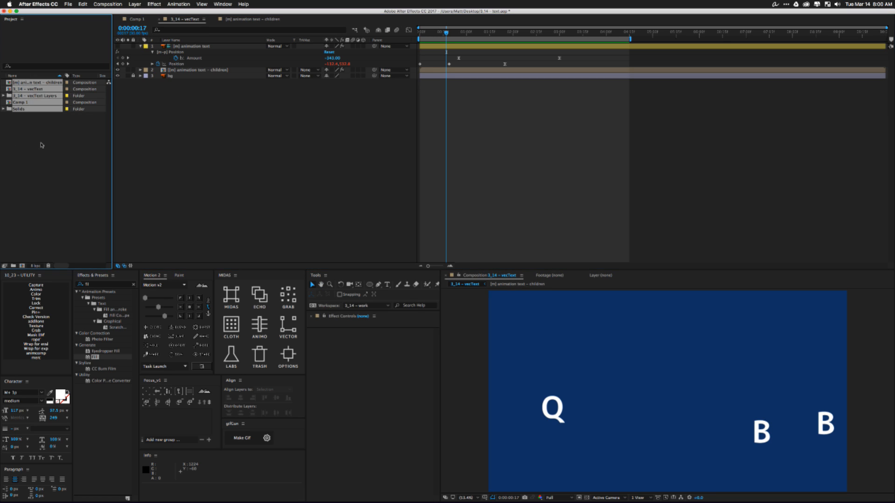
pyautogui.click(48, 266)
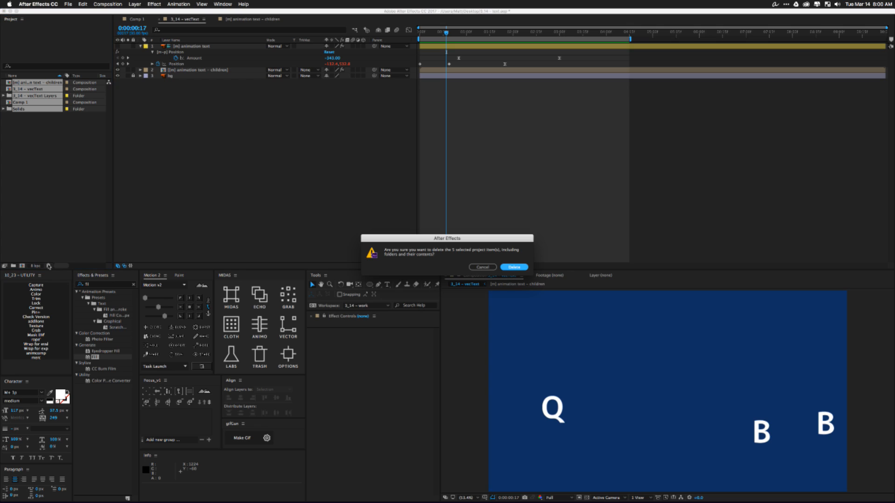
pyautogui.click(514, 267)
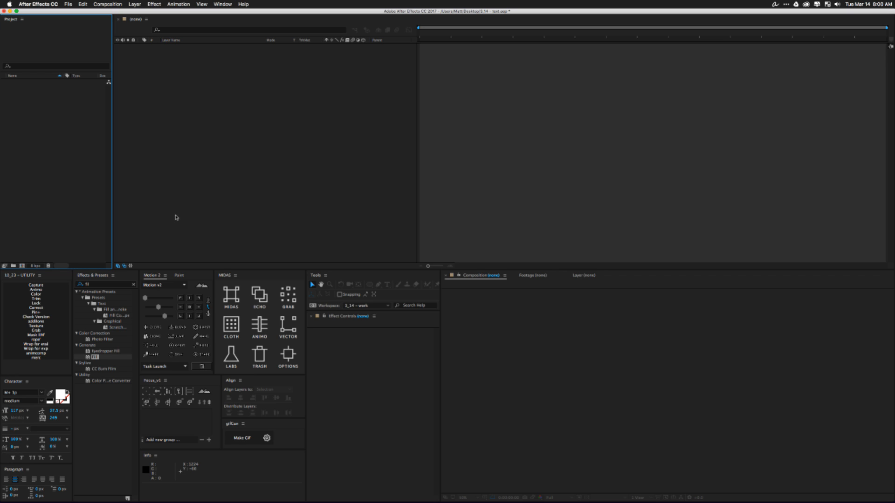
# Switch to Illustrator and delete the SQIBB artwork and blue background, along with every letter layer, keeping only the bg layer.
pyautogui.hotkey('ctrl', 'Up')
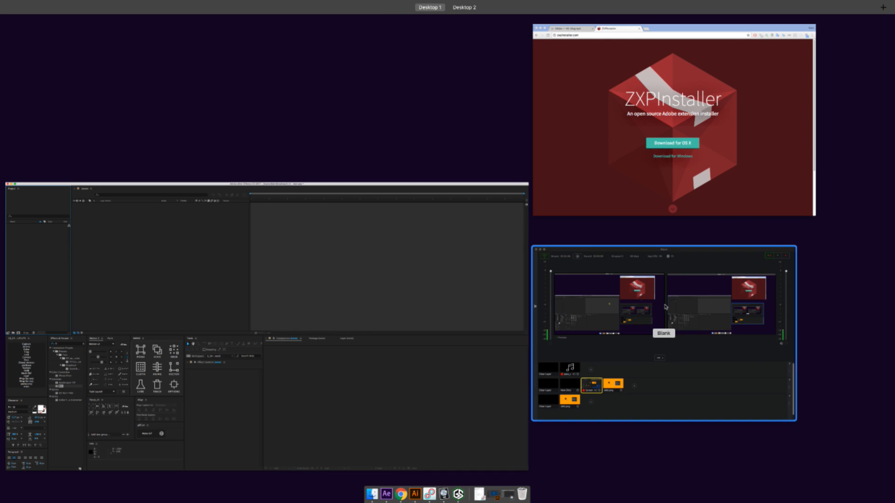
pyautogui.click(415, 496)
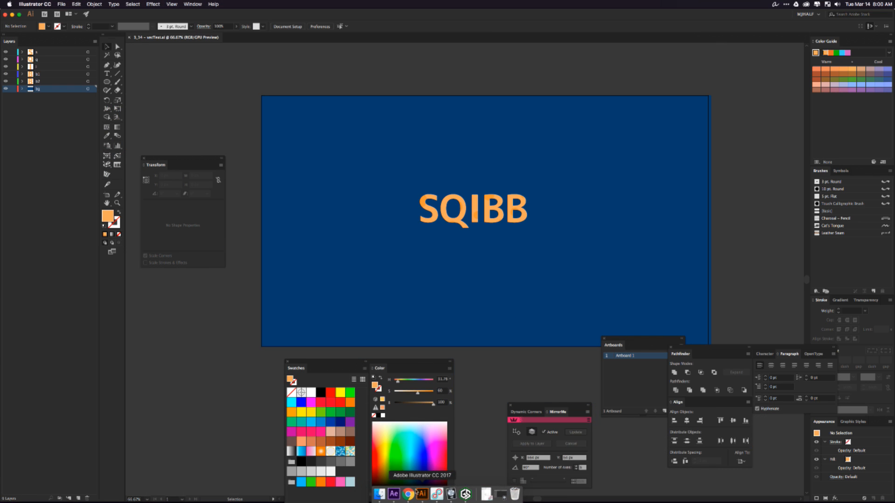
pyautogui.moveTo(394, 170); pyautogui.dragTo(734, 386)
pyautogui.press('Delete')
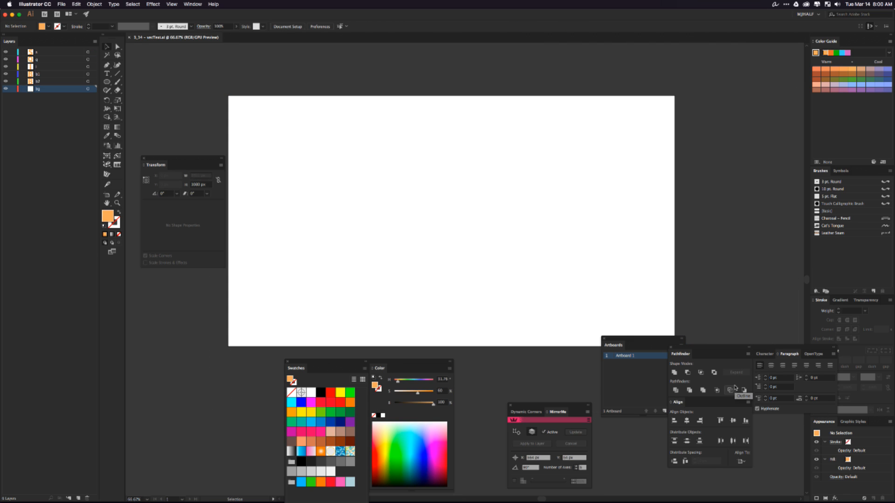
pyautogui.click(46, 82)
pyautogui.keyDown('shift'); pyautogui.click(51, 52); pyautogui.keyUp('shift')
pyautogui.click(87, 498)
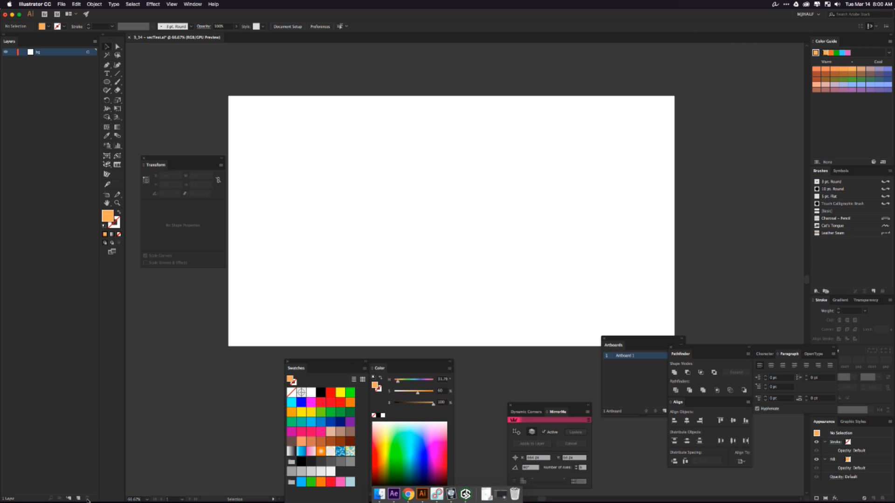
# Draw a black background rectangle of about 1920 by 1092 px over the artboard on the bg layer.
pyautogui.click(106, 82)
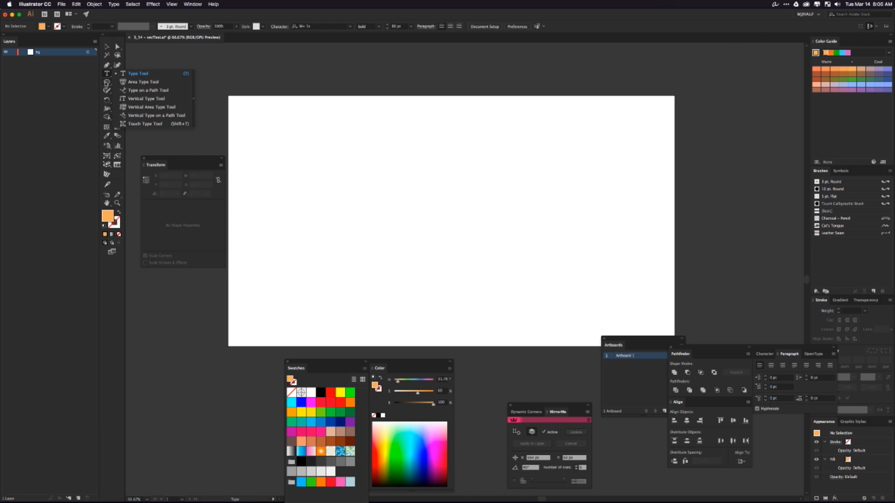
pyautogui.click(134, 83)
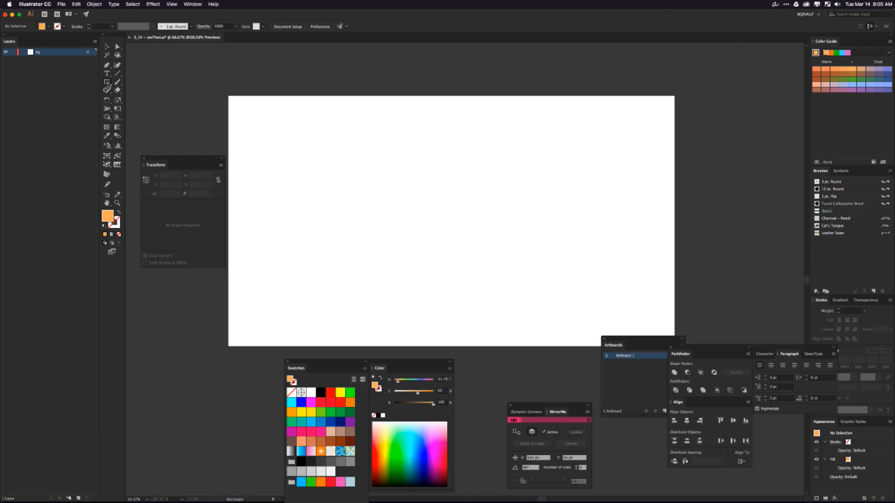
pyautogui.moveTo(228, 96); pyautogui.dragTo(675, 349)
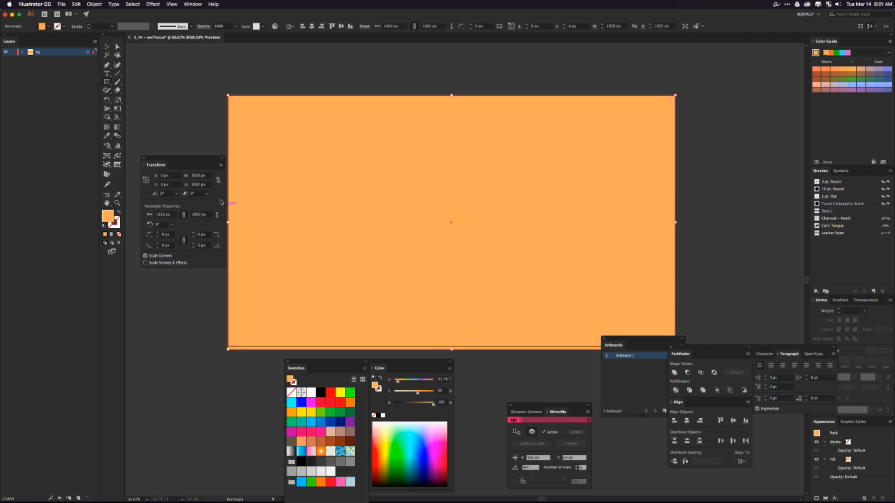
pyautogui.click(321, 394)
pyautogui.press('v')
pyautogui.click(155, 88)
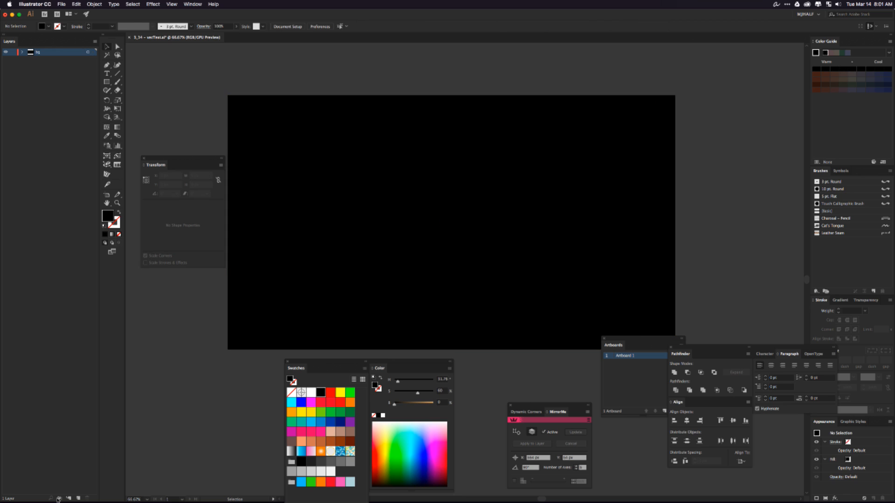
# Lock the bg layer and add a text box reading MIDAS near the artboard's middle on a new layer.
pyautogui.click(78, 498)
pyautogui.click(108, 74)
pyautogui.moveTo(352, 193); pyautogui.dragTo(590, 264)
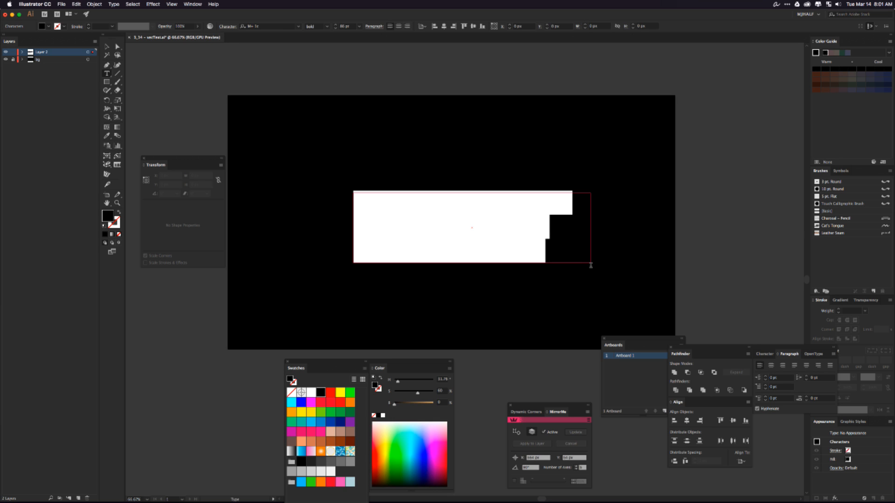
pyautogui.press('BackSpace')
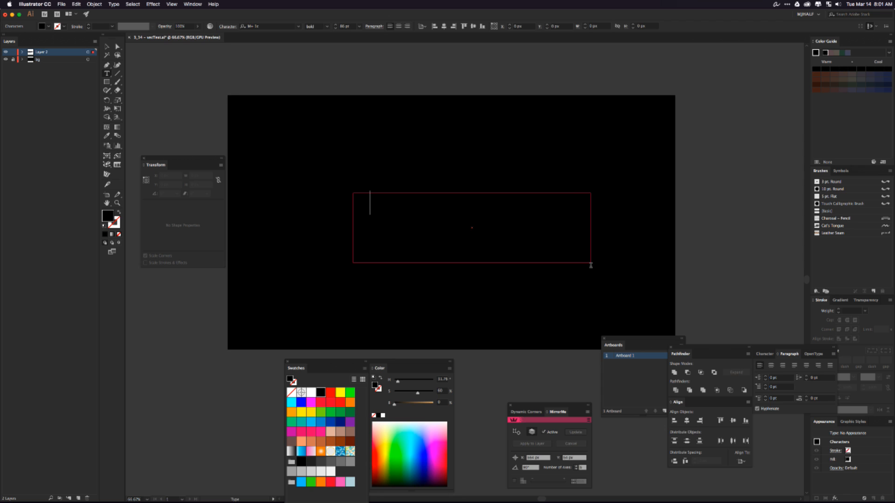
# Color the MIDAS text white and set its font size to 150 pt.
pyautogui.press('super+a')
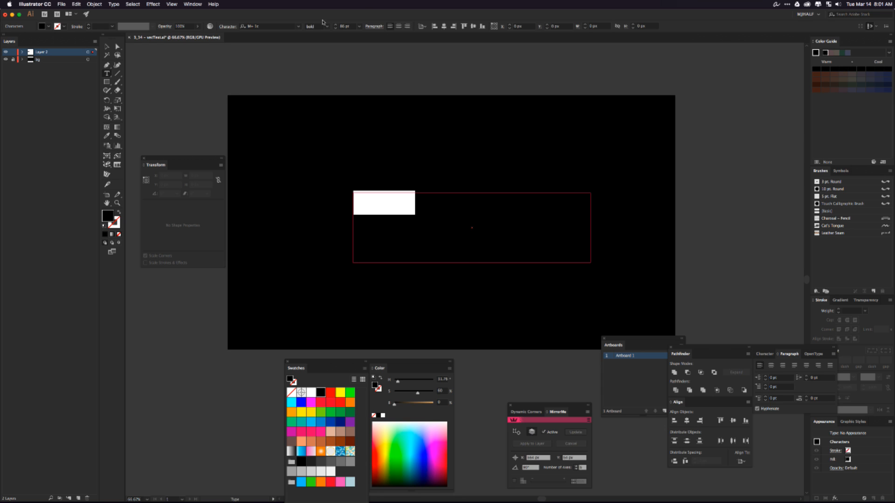
pyautogui.click(311, 392)
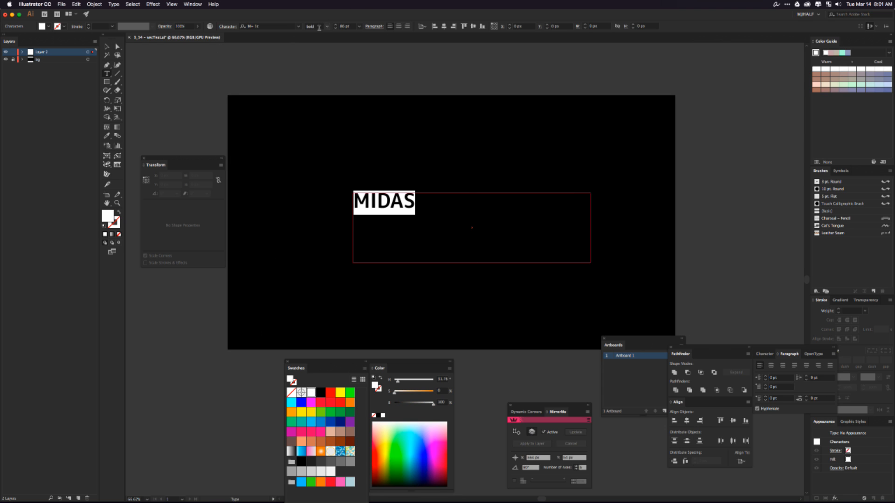
pyautogui.scroll(10, 343, 28)
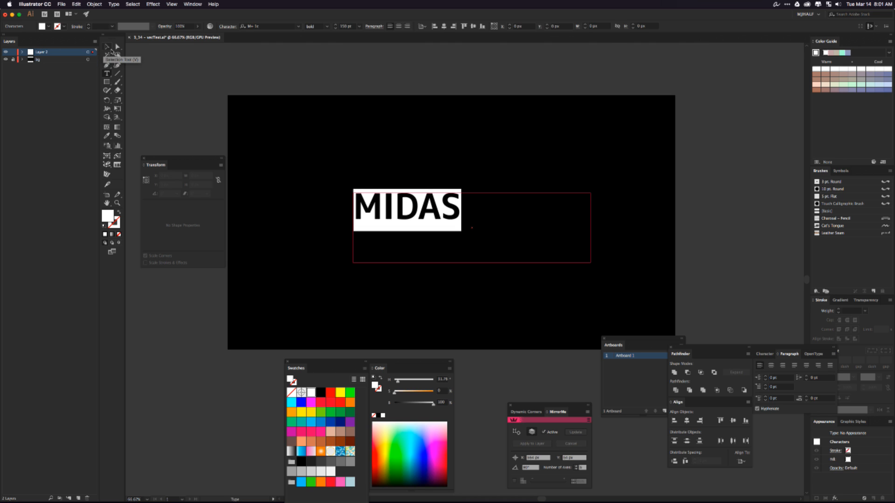
# Expand the MIDAS text into separate letter shapes and move them to about the center of the artboard.
pyautogui.click(107, 47)
pyautogui.click(94, 4)
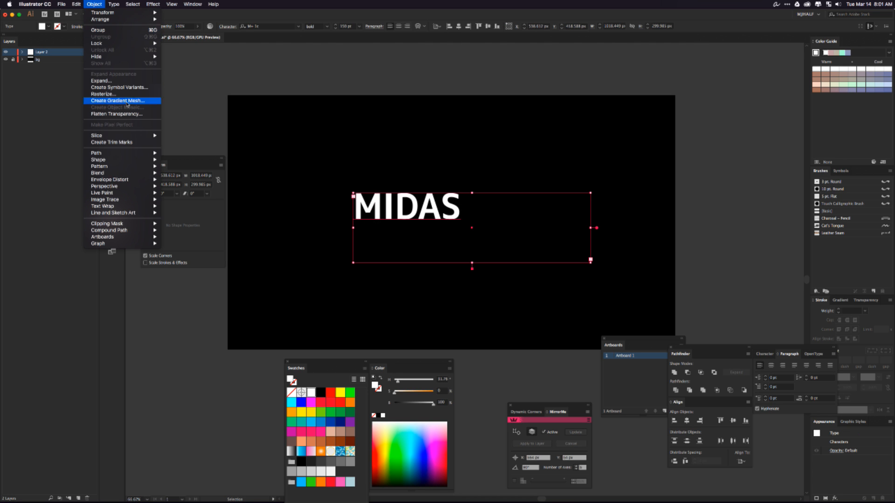
pyautogui.click(101, 81)
pyautogui.click(50, 138)
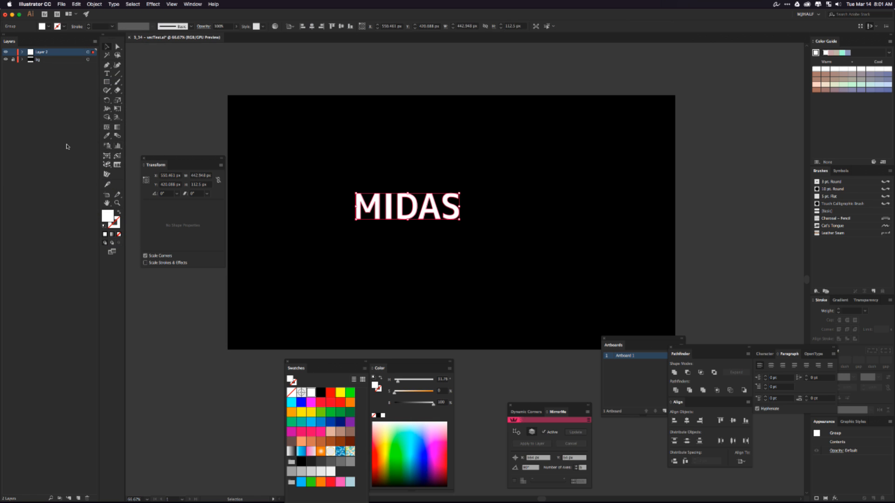
pyautogui.moveTo(404, 202); pyautogui.dragTo(453, 219)
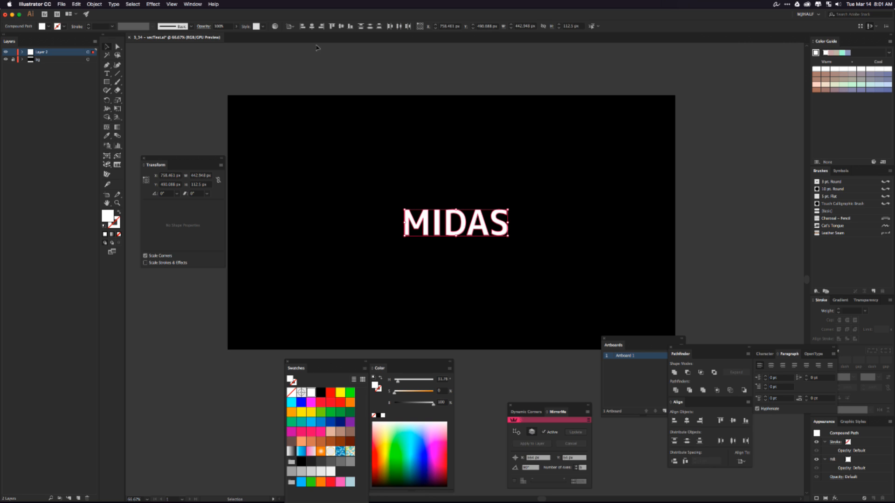
pyautogui.click(354, 84)
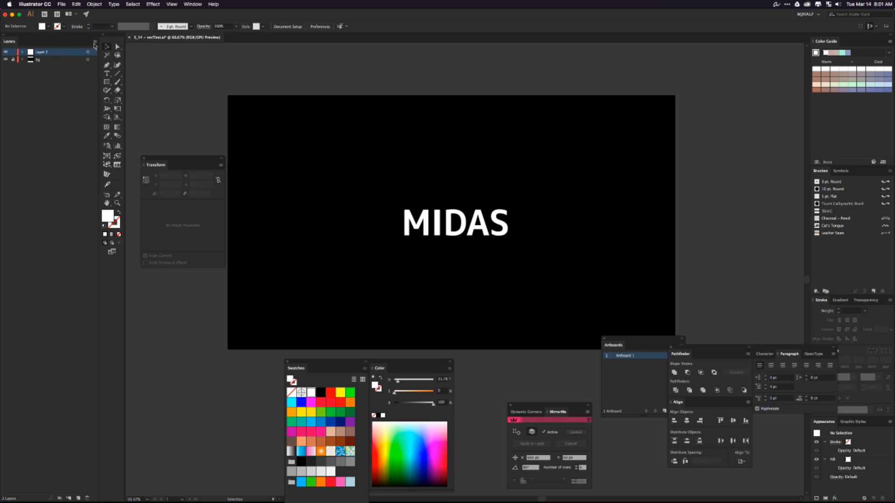
# Release Layer 2's letters to a sequence of layers, move these out to the top level and delete the empty parent layer.
pyautogui.click(94, 43)
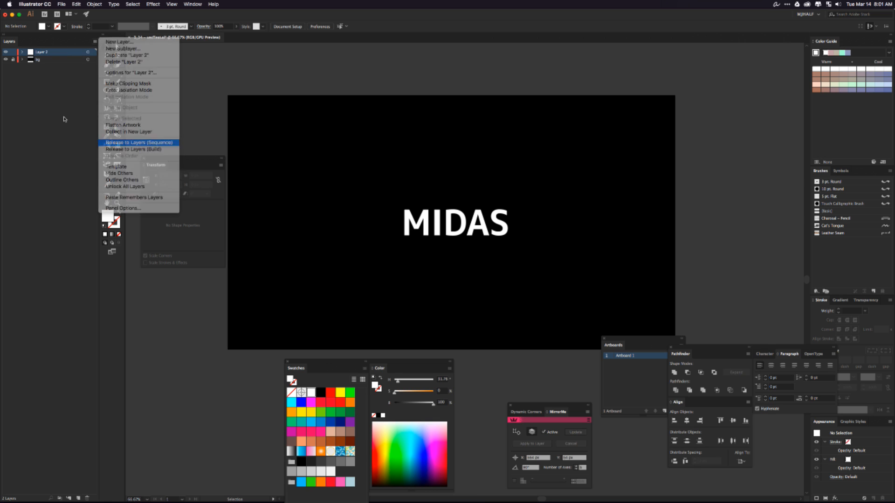
pyautogui.click(135, 143)
pyautogui.keyDown('shift'); pyautogui.click(50, 59); pyautogui.keyUp('shift')
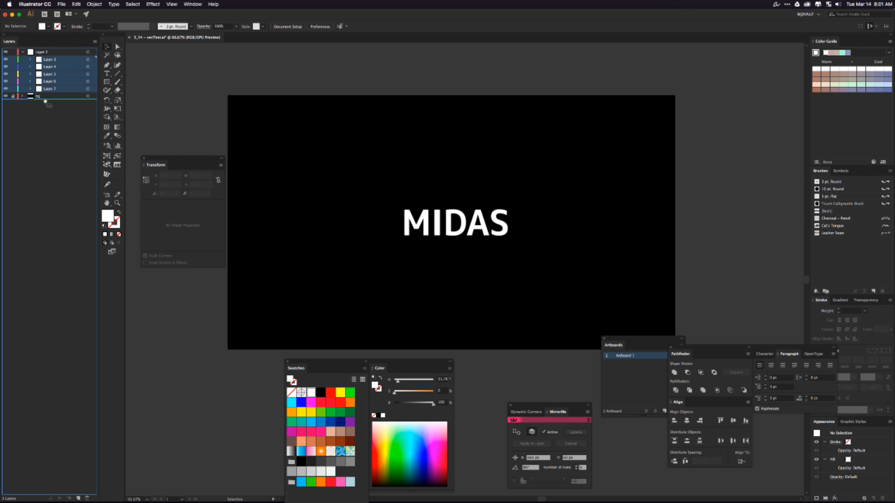
pyautogui.moveTo(43, 62); pyautogui.dragTo(44, 52)
pyautogui.click(87, 498)
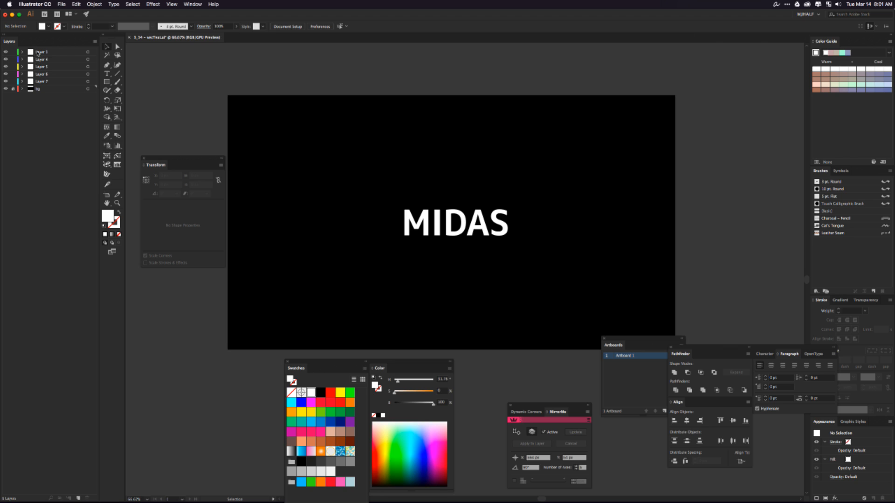
# Rename the top three letter layers s, a and d.
pyautogui.click(6, 52)
pyautogui.click(6, 52)
pyautogui.doubleClick(42, 52)
pyautogui.write('s')
pyautogui.doubleClick(41, 60)
pyautogui.write('a')
pyautogui.press('Tab')
pyautogui.write('d')
pyautogui.press('Return')
# Rename the remaining two letter layers i and m.
pyautogui.doubleClick(43, 74)
pyautogui.write('f')
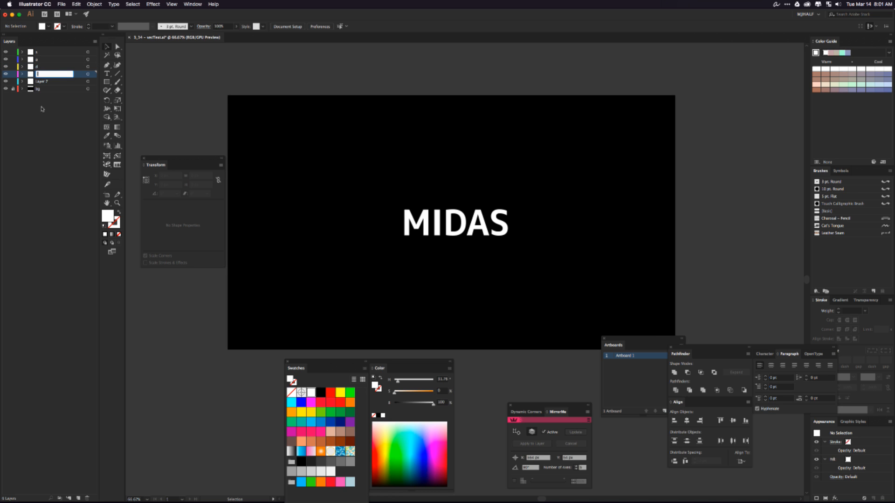
pyautogui.press('Return')
pyautogui.doubleClick(43, 82)
pyautogui.write('m')
pyautogui.press('Return')
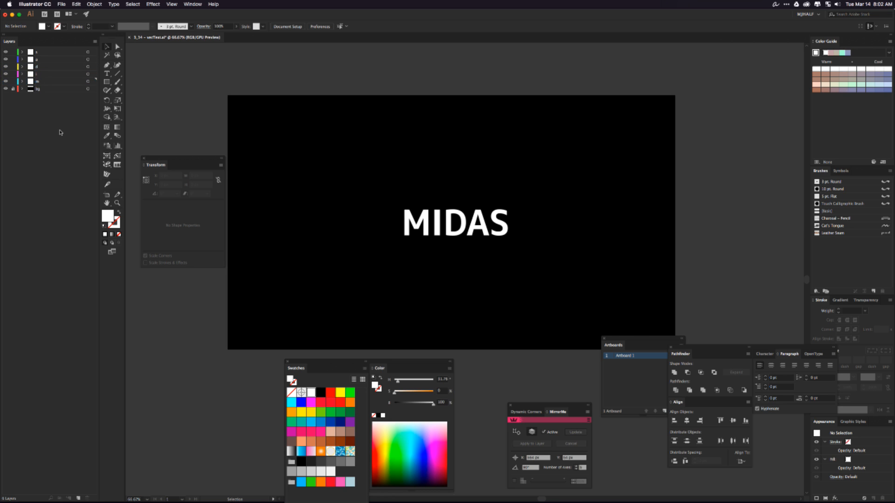
# Scale all the MIDAS letters down together to about 412 px wide.
pyautogui.moveTo(363, 130); pyautogui.dragTo(541, 292)
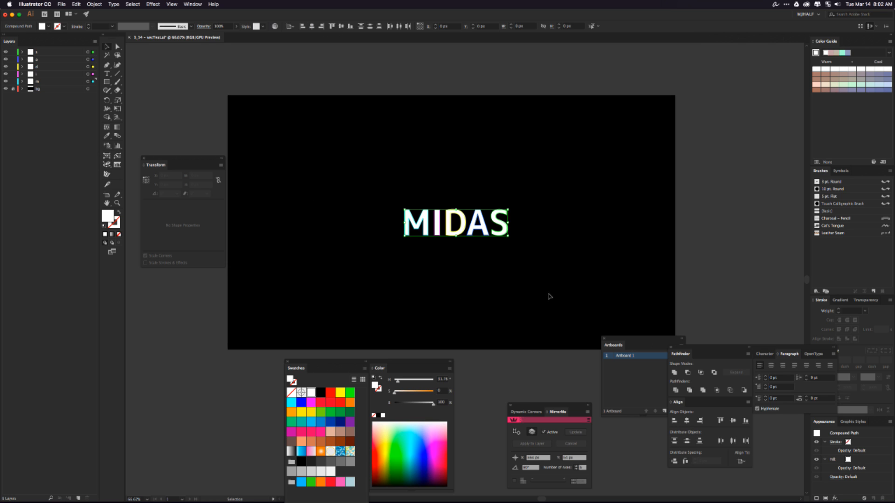
pyautogui.press('e')
pyautogui.moveTo(509, 238); pyautogui.dragTo(503, 221)
pyautogui.press('v')
pyautogui.click(355, 60)
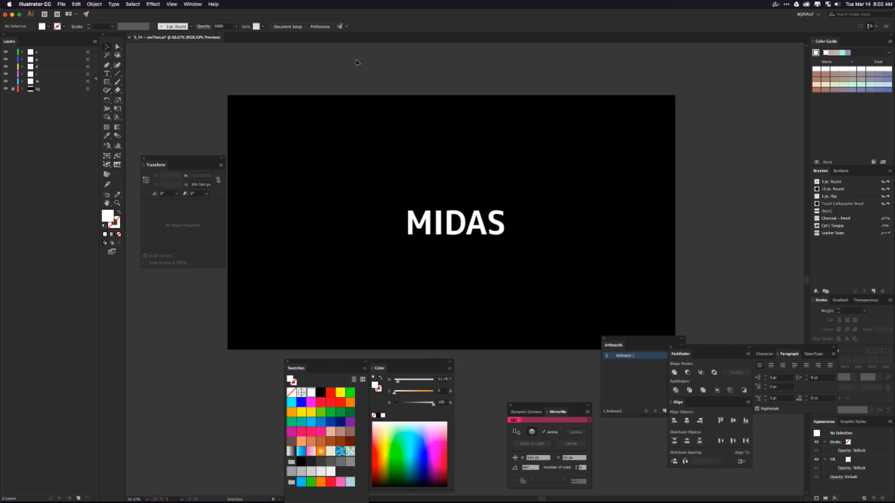
# Shift the MIDAS letters slightly left to about the artboard's center and save the document.
pyautogui.moveTo(394, 187); pyautogui.dragTo(461, 229)
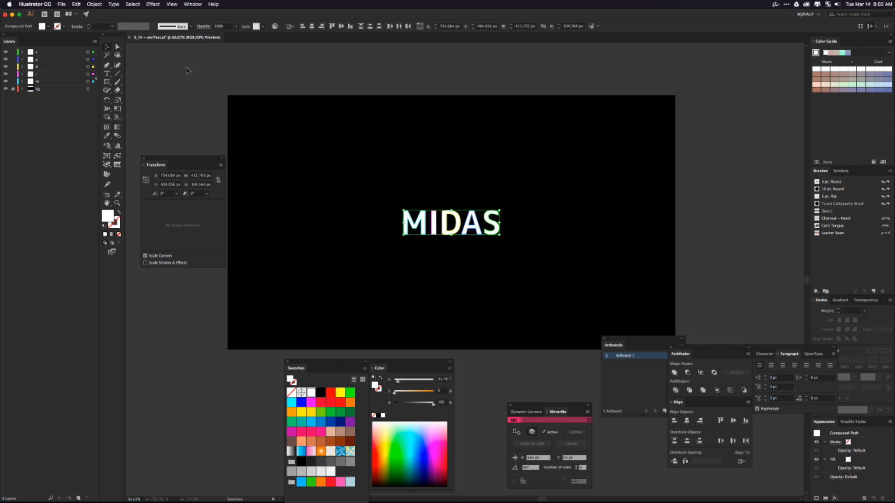
pyautogui.click(182, 67)
pyautogui.press('super+s')
# Switch to After Effects, import 3_14 - vecText.ai from the Desktop as a composition and open it.
pyautogui.hotkey('ctrl', 'Up')
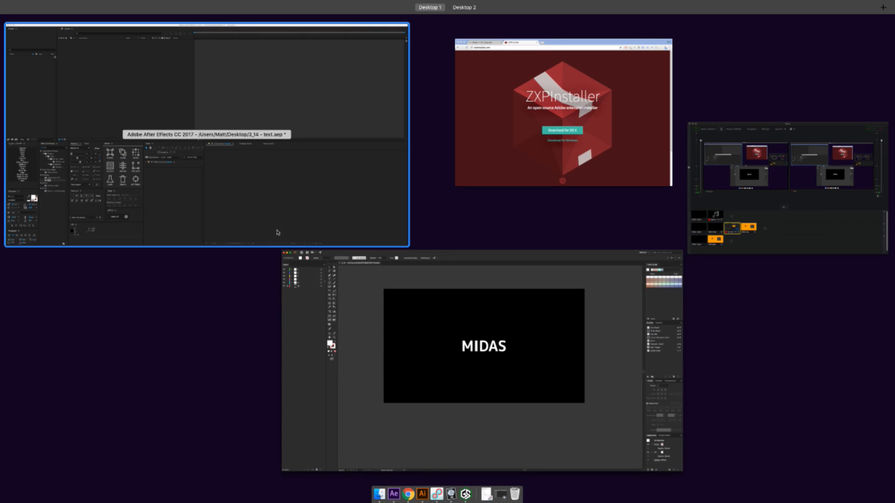
pyautogui.click(275, 230)
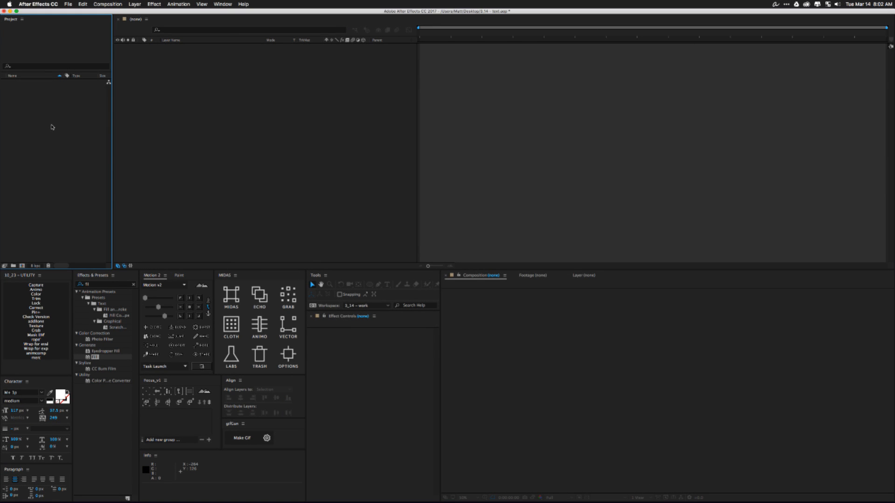
pyautogui.press('super+o')
pyautogui.click(423, 154)
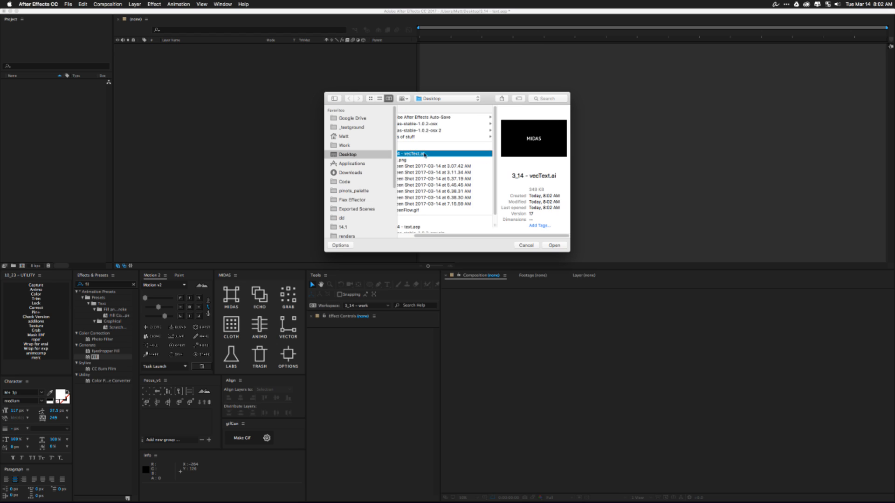
pyautogui.click(554, 245)
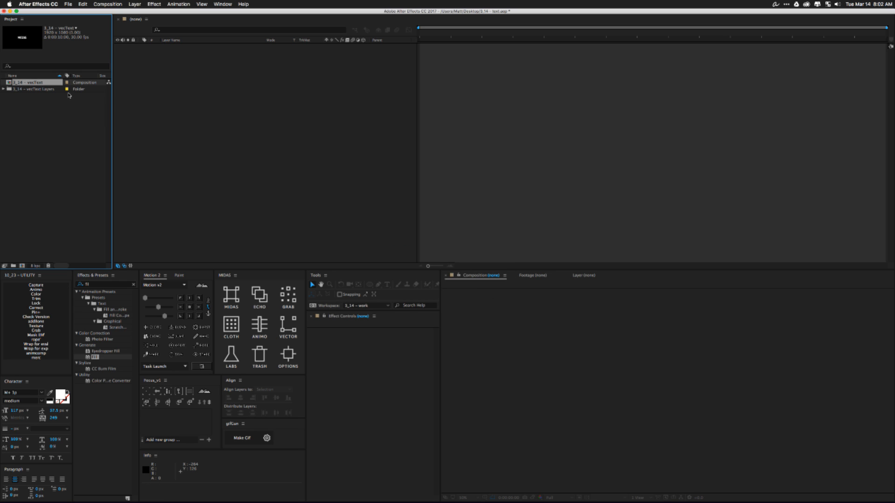
pyautogui.doubleClick(45, 84)
pyautogui.rightClick(172, 57)
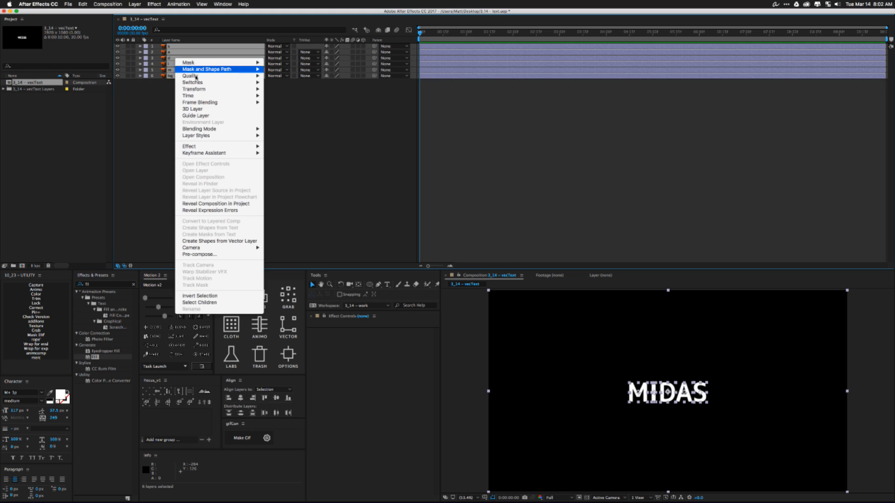
pyautogui.click(312, 109)
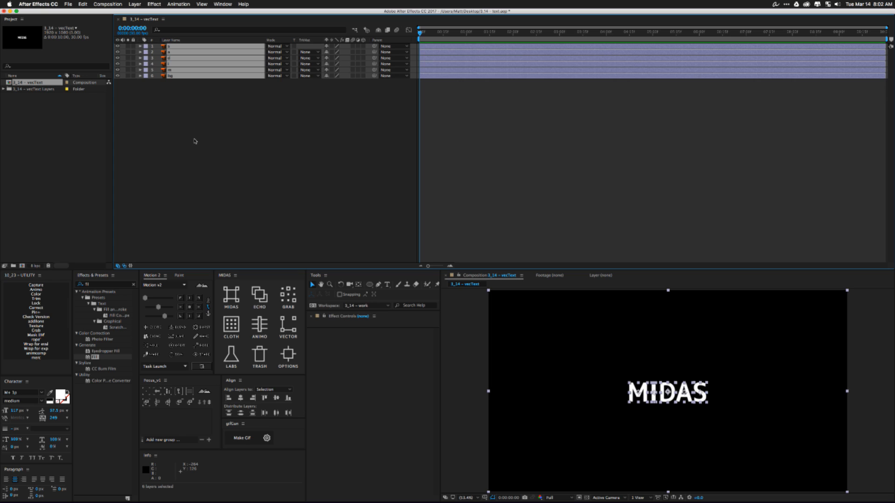
pyautogui.click(194, 141)
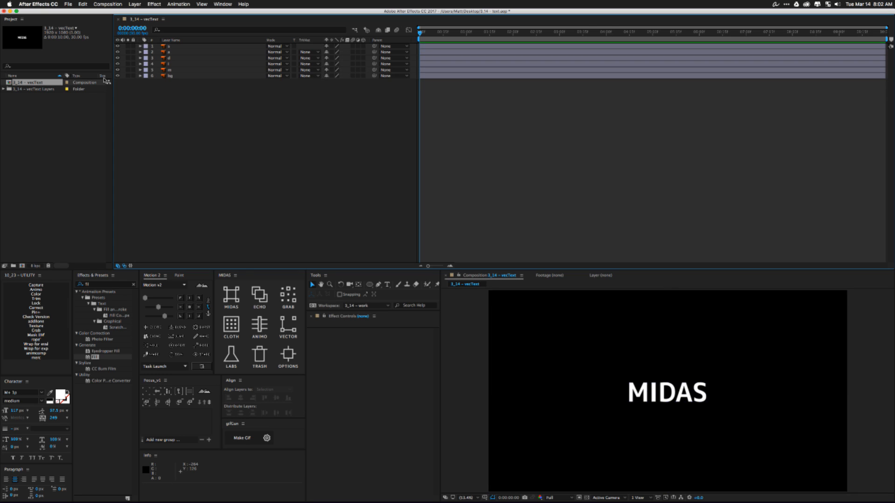
# Lock the bg layer and reorder the letter layers as m, i, d, a, s from top to bottom.
pyautogui.click(133, 75)
pyautogui.moveTo(171, 64); pyautogui.dragTo(170, 71)
pyautogui.moveTo(169, 52); pyautogui.dragTo(172, 75)
pyautogui.moveTo(169, 46); pyautogui.dragTo(173, 74)
# Reveal the m layer's Position and demonstrate selecting it together with the i, d, a and s layers.
pyautogui.click(170, 47)
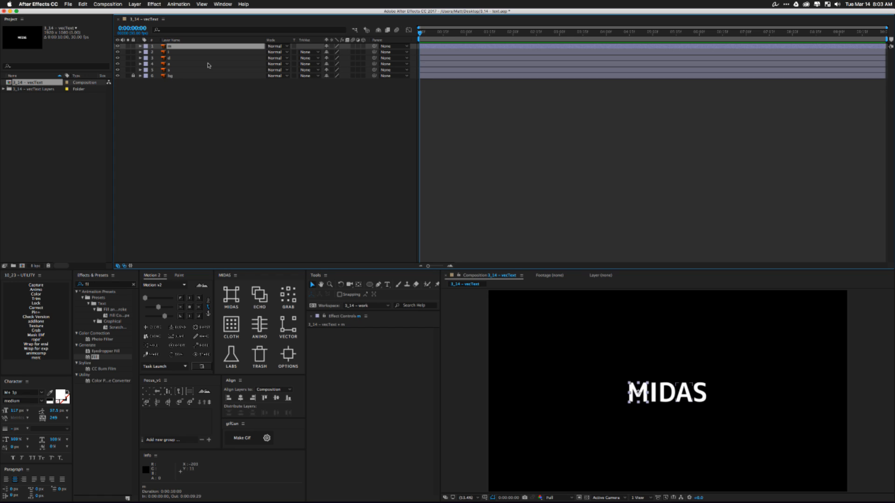
pyautogui.press('p')
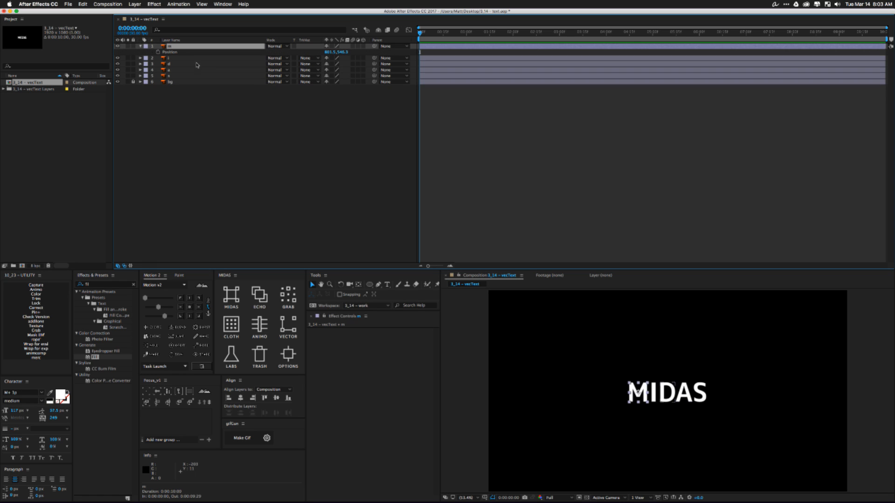
pyautogui.click(170, 53)
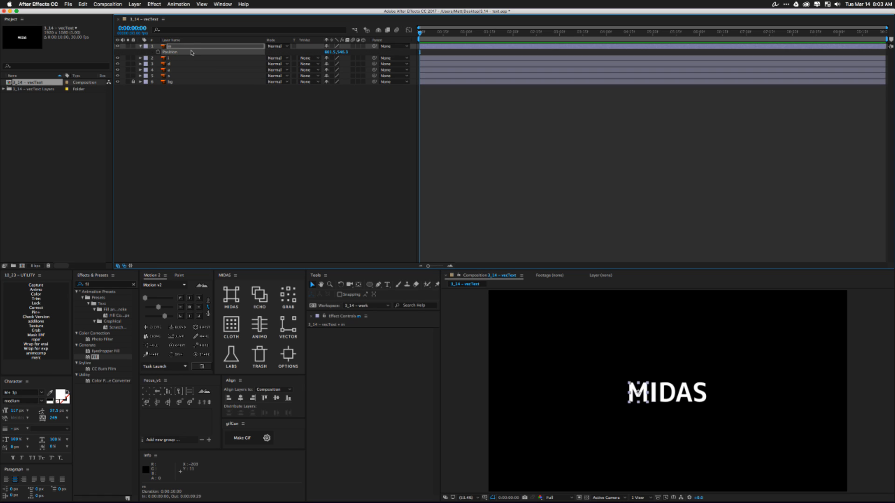
pyautogui.moveTo(160, 58); pyautogui.dragTo(163, 76)
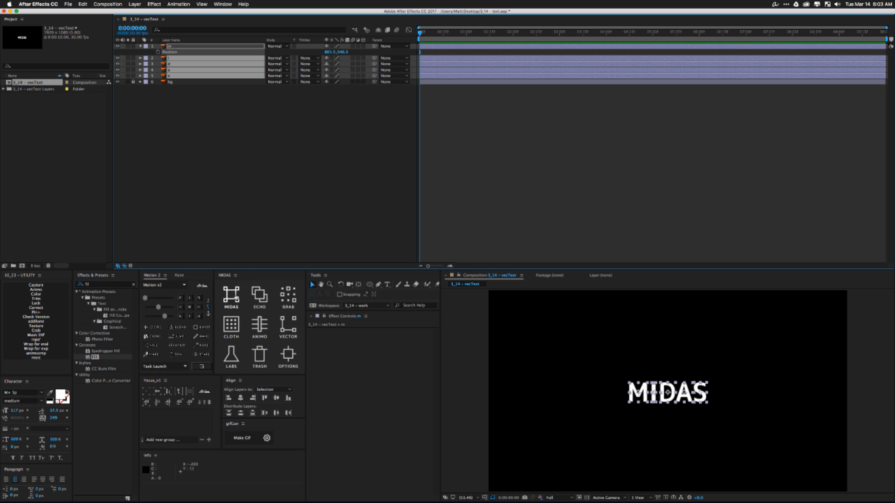
pyautogui.click(194, 136)
# Try to run the MIDAS rig with only the m layer selected, and with only its Position property selected.
pyautogui.click(177, 47)
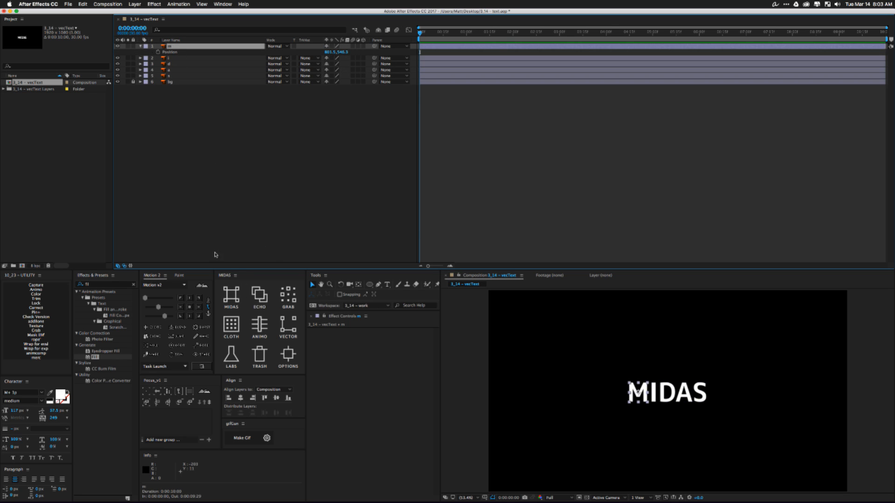
pyautogui.click(235, 293)
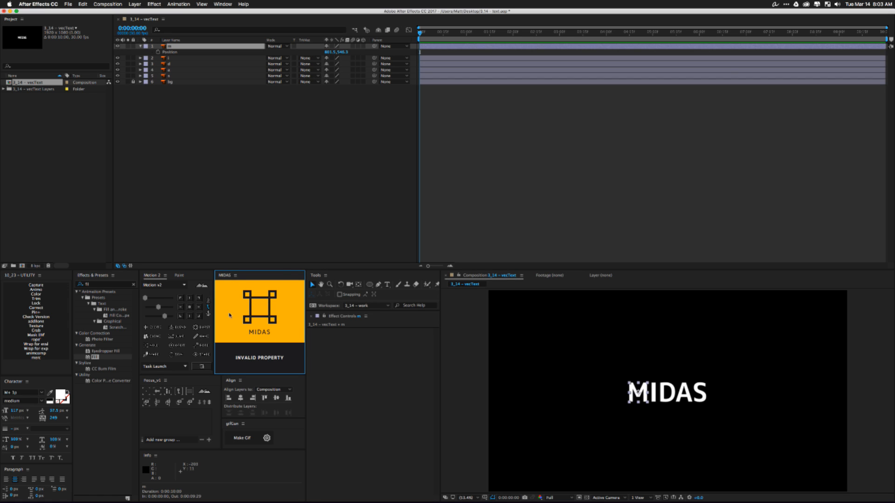
pyautogui.click(173, 53)
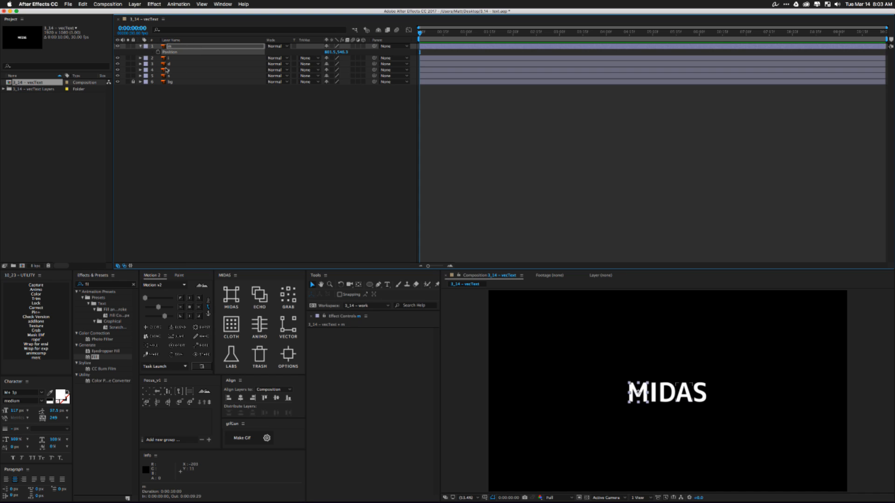
pyautogui.click(233, 299)
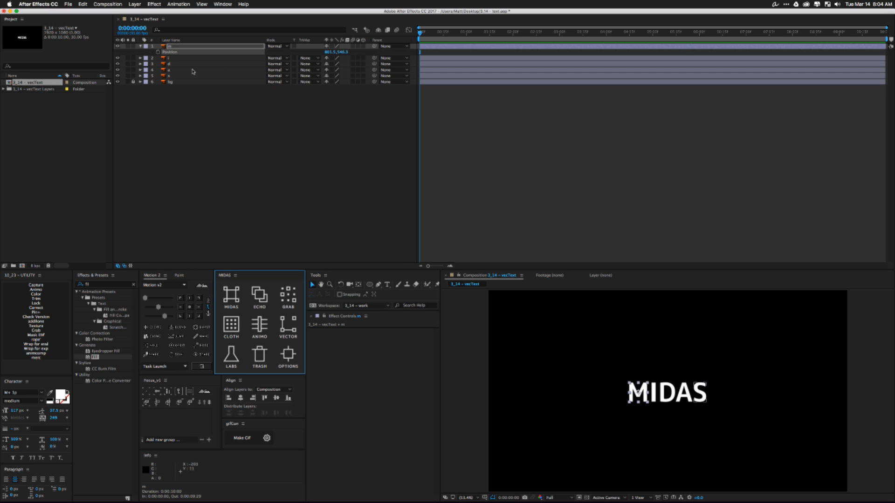
# Create a MIDAS rig named xt e from the m layer's Position with layers i, d, a and s as children, toggling the Guide option.
pyautogui.keyDown('shift'); pyautogui.click(162, 59); pyautogui.keyUp('shift')
pyautogui.keyDown('shift'); pyautogui.click(162, 75); pyautogui.keyUp('shift')
pyautogui.click(230, 296)
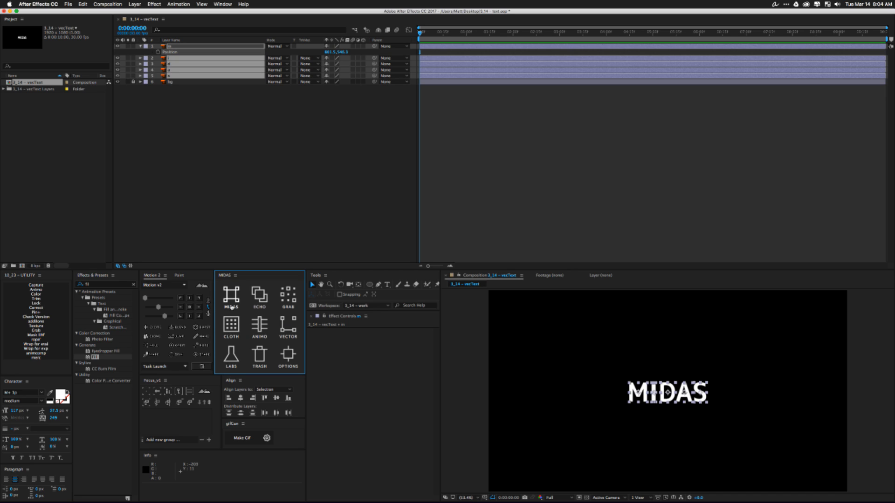
pyautogui.click(232, 306)
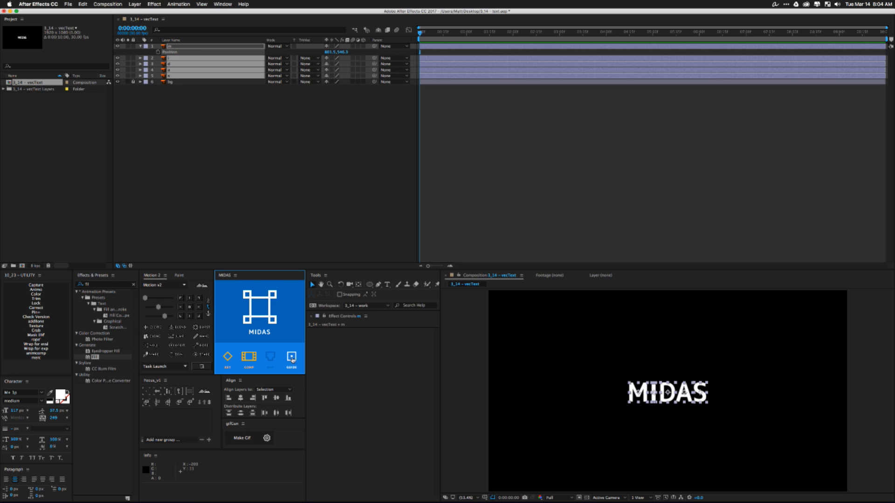
pyautogui.click(292, 360)
pyautogui.click(257, 308)
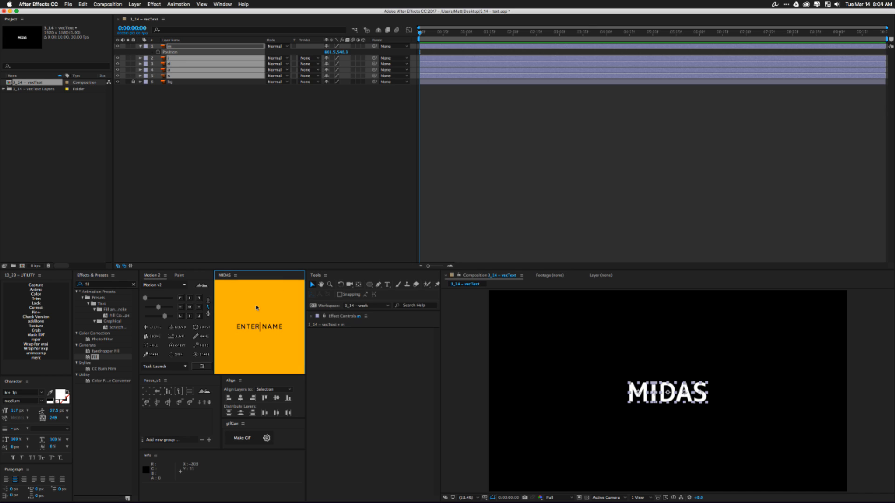
pyautogui.write('xt e')
pyautogui.press('super+a')
pyautogui.press('Right')
pyautogui.press('Return')
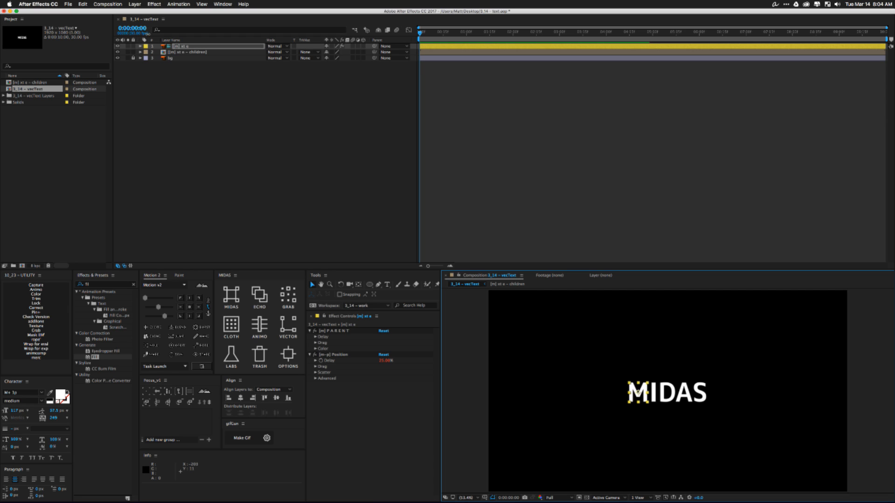
# Compare the rig's parent and children layers by toggling the children layer's visibility, and leave the children layer hidden.
pyautogui.click(189, 53)
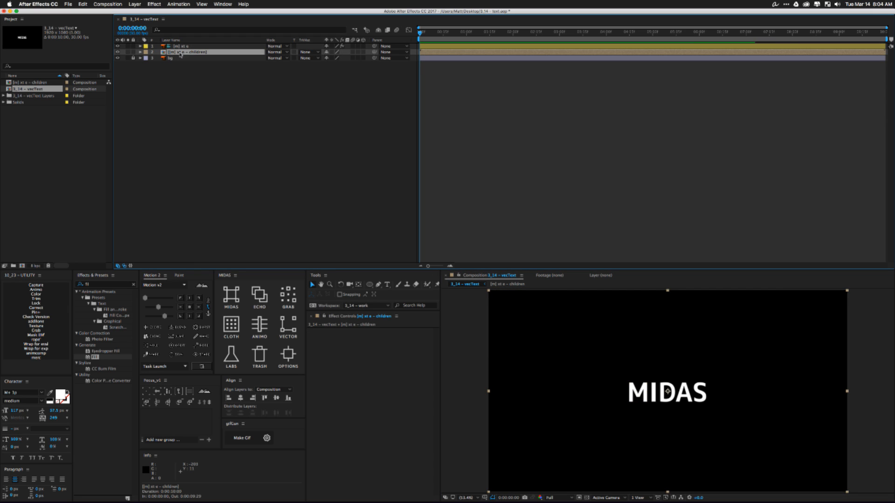
pyautogui.click(186, 47)
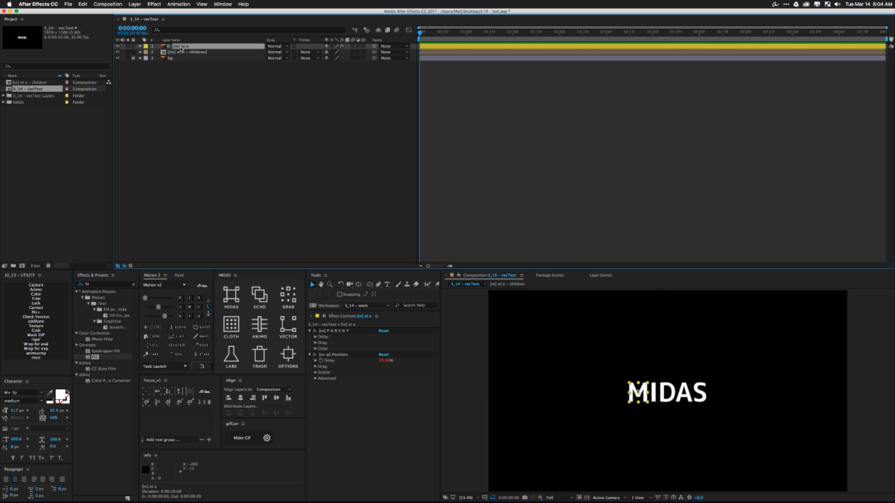
pyautogui.click(118, 52)
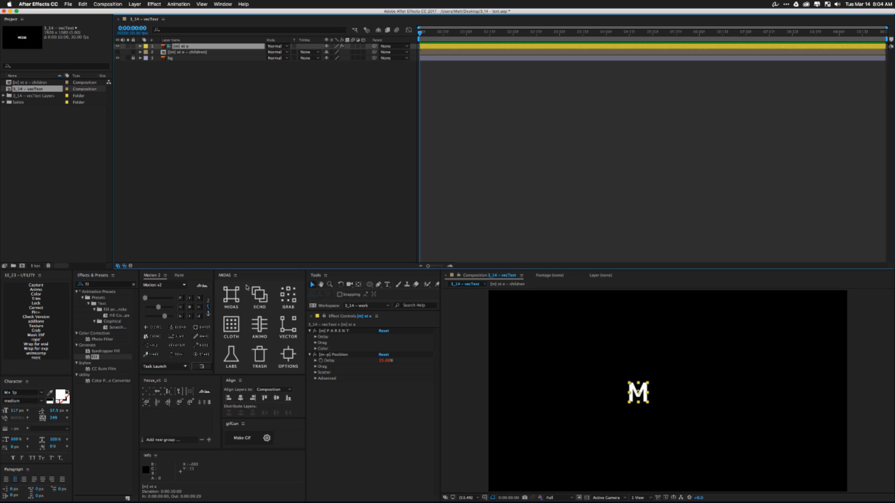
pyautogui.click(118, 52)
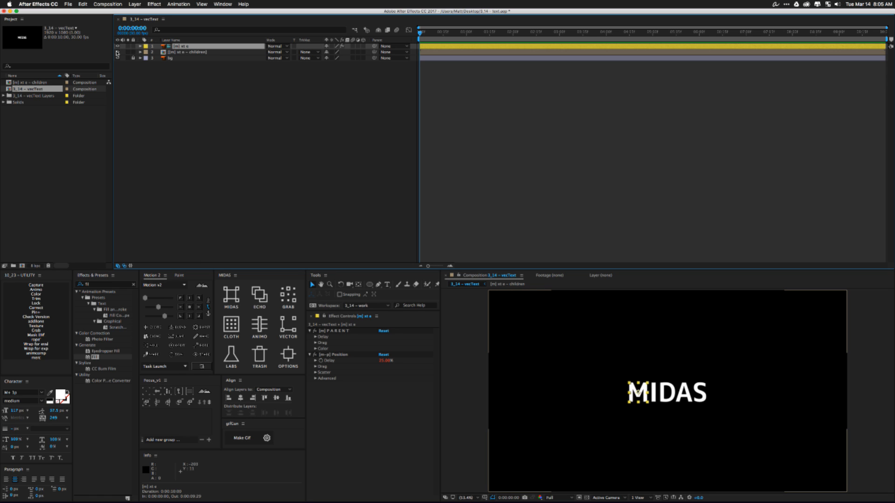
pyautogui.click(118, 52)
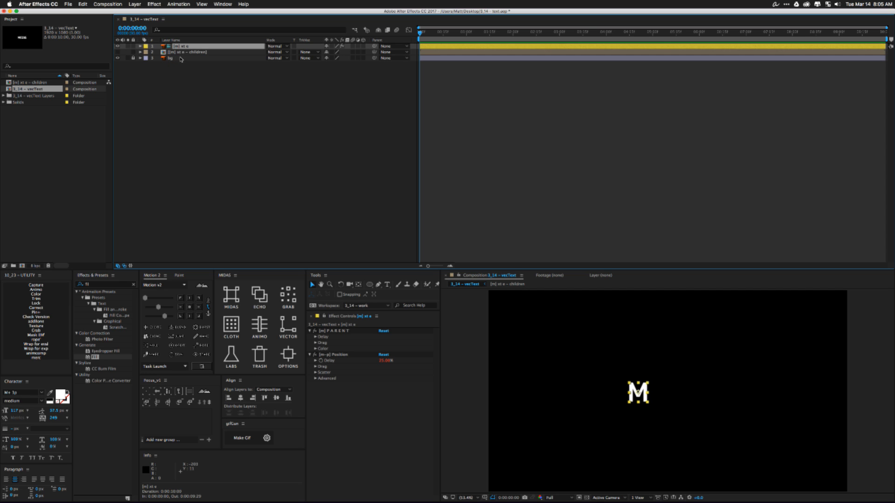
# Move the parent layer's Position keyframe to about 3 seconds and keyframe the M off the frame's left side at 2 seconds.
pyautogui.press('p')
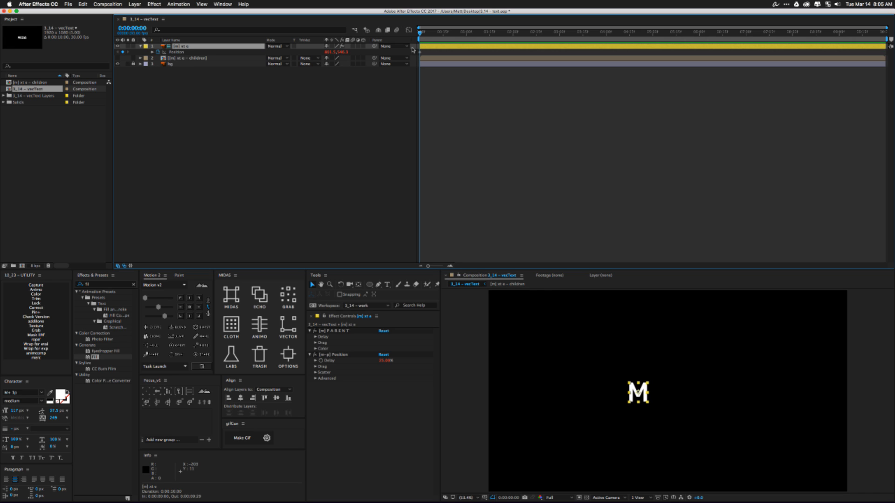
pyautogui.moveTo(421, 52); pyautogui.dragTo(563, 53)
pyautogui.click(511, 32)
pyautogui.moveTo(331, 51); pyautogui.dragTo(29, 98)
pyautogui.click(187, 114)
# Add a Position keyframe at 0:00:00:18 with the M below the frame's lower-left corner, at a Y of about 1340.
pyautogui.click(448, 33)
pyautogui.moveTo(344, 51); pyautogui.dragTo(567, 105)
pyautogui.scroll(-3, 717, 430)
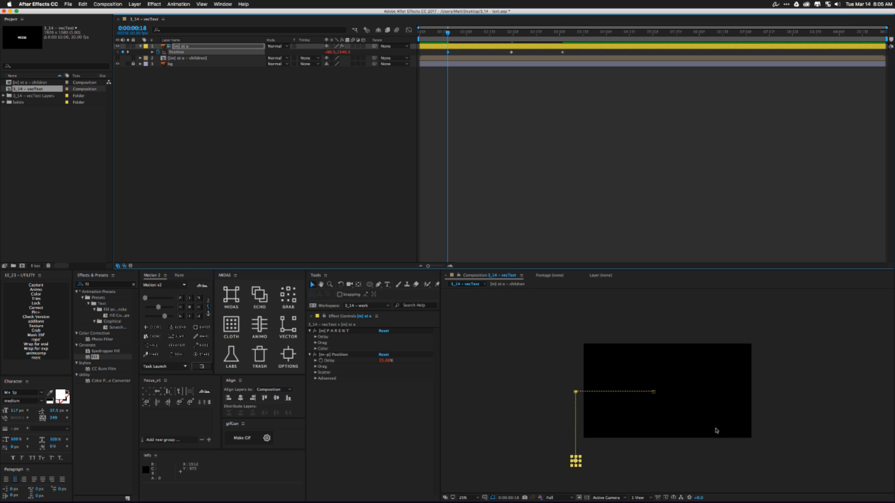
pyautogui.click(359, 191)
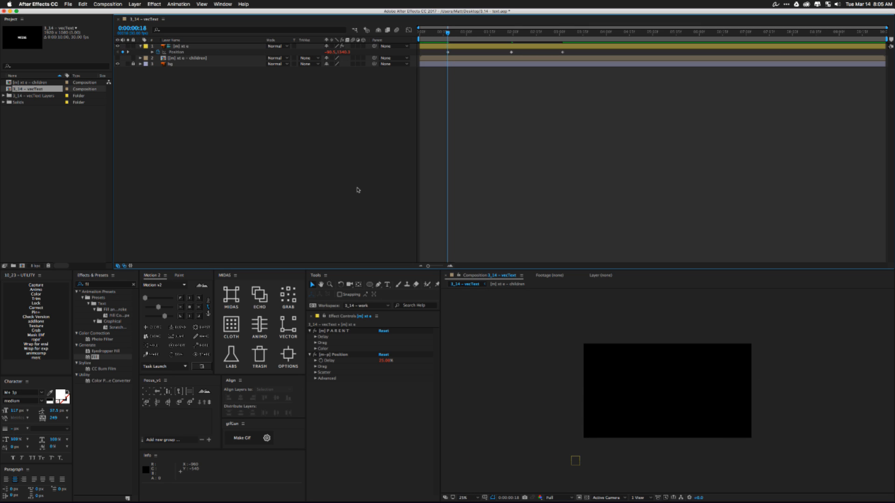
# Preview the parent M's motion on its own, and turn the children layer's visibility back on.
pyautogui.press('space')
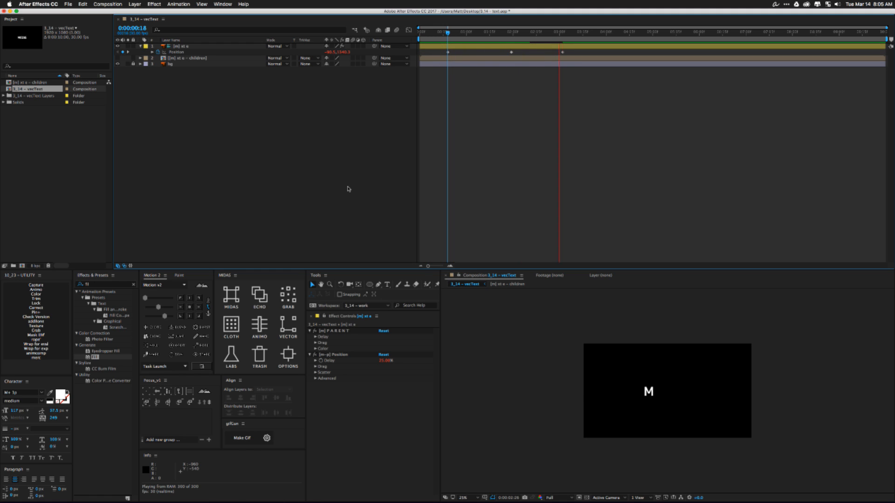
pyautogui.press('space')
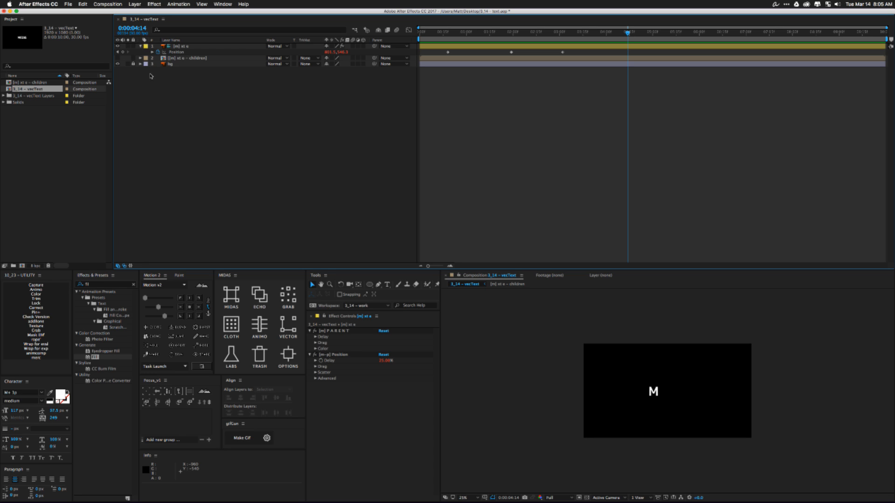
pyautogui.click(117, 58)
pyautogui.click(118, 58)
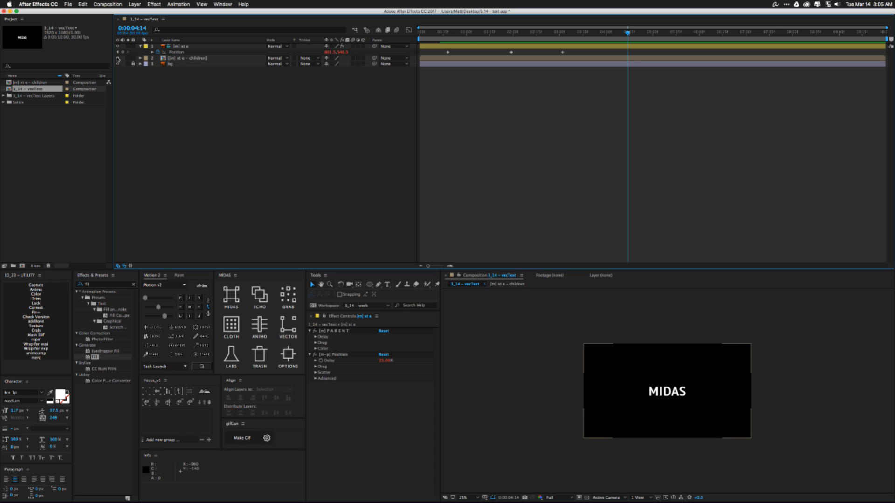
# Play back the full MIDAS word animation from 0:00:00:02 and examine the letters at 0:00:02:09.
pyautogui.moveTo(552, 44); pyautogui.dragTo(422, 45)
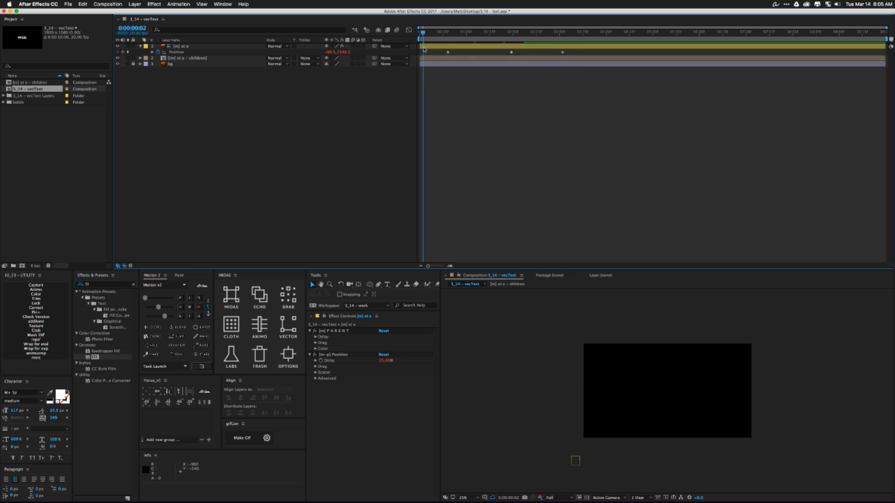
pyautogui.scroll(2, 675, 359)
pyautogui.press('space')
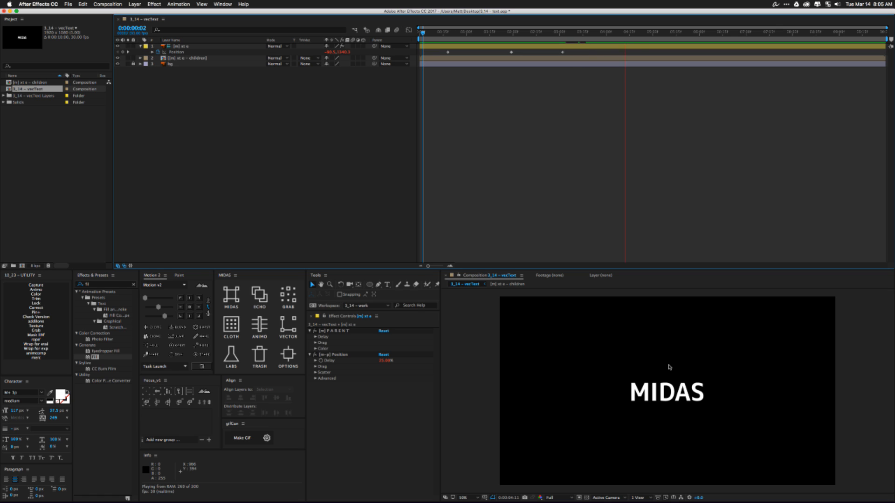
pyautogui.press('space')
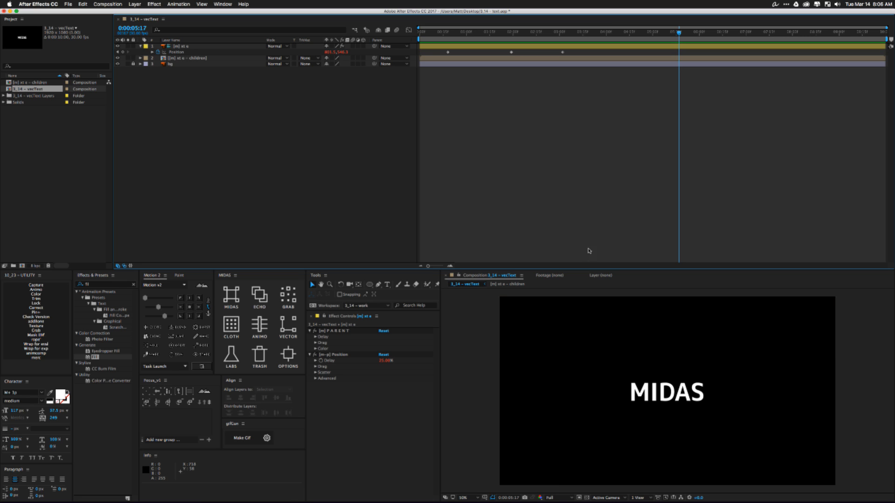
pyautogui.moveTo(512, 39); pyautogui.dragTo(527, 39)
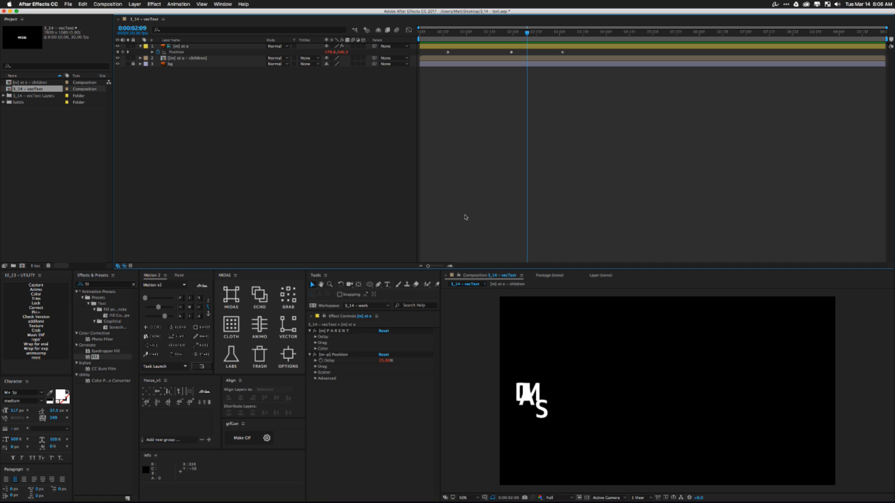
# Open the children composition and examine the CHILD and Position effects on the i layer.
pyautogui.click(501, 284)
pyautogui.moveTo(177, 88); pyautogui.dragTo(182, 45)
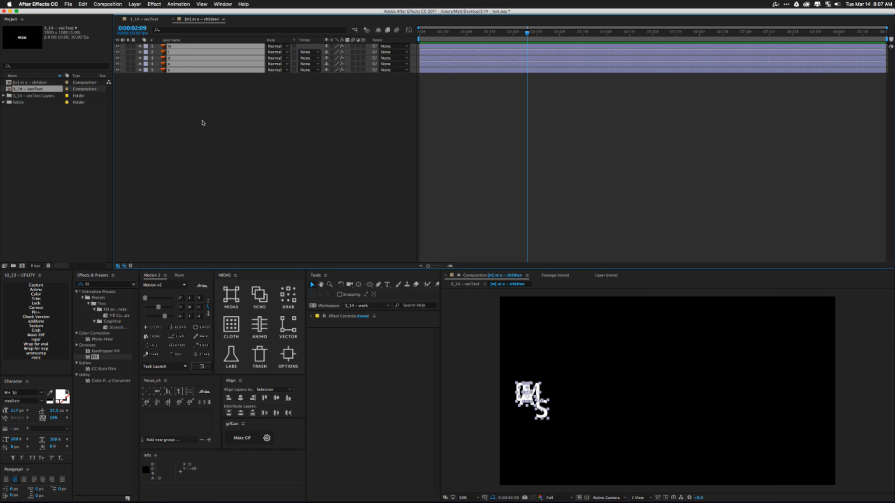
pyautogui.click(203, 123)
pyautogui.click(186, 52)
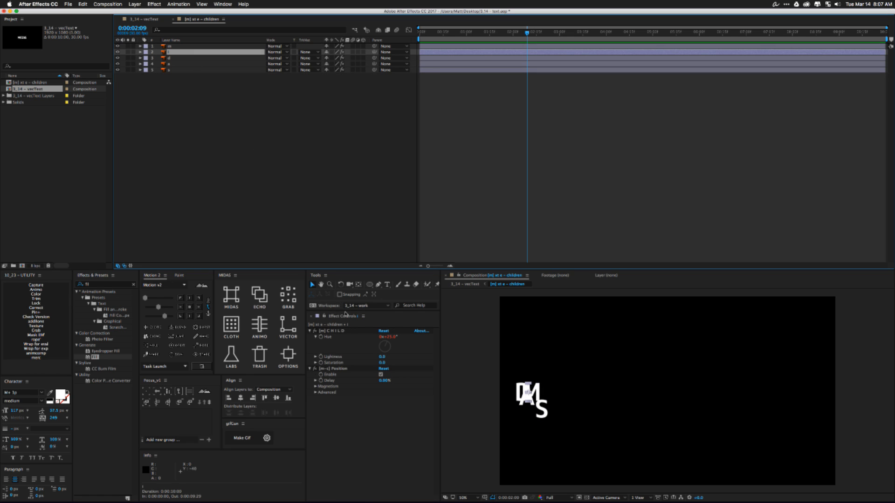
pyautogui.click(334, 331)
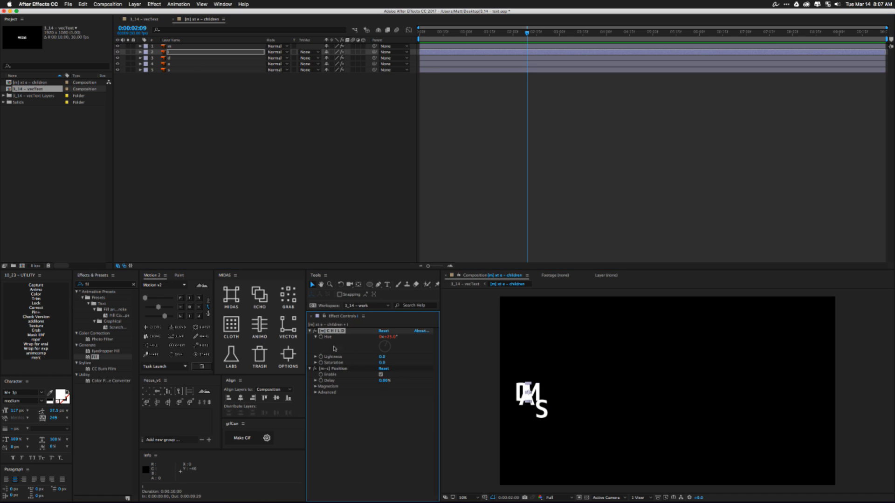
pyautogui.click(338, 369)
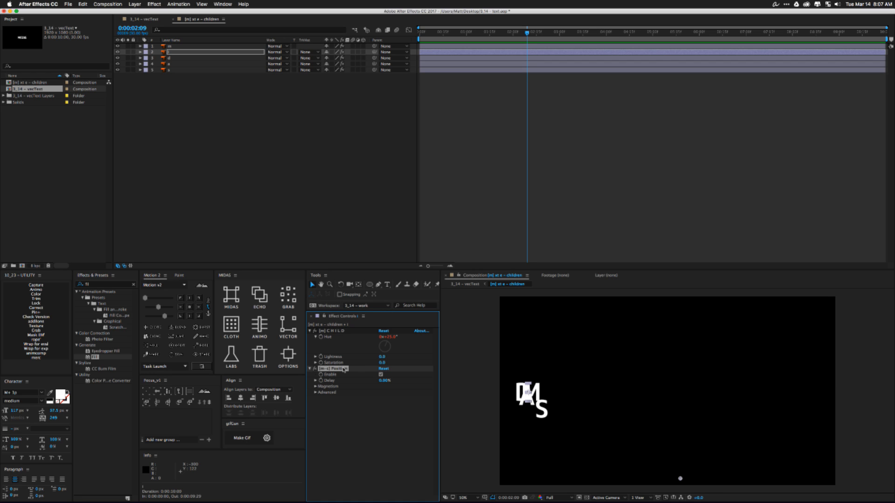
# Use MIDAS Grab with the m layer's Magnetism Enable and X Intensity to select those properties on all five letter layers.
pyautogui.click(175, 47)
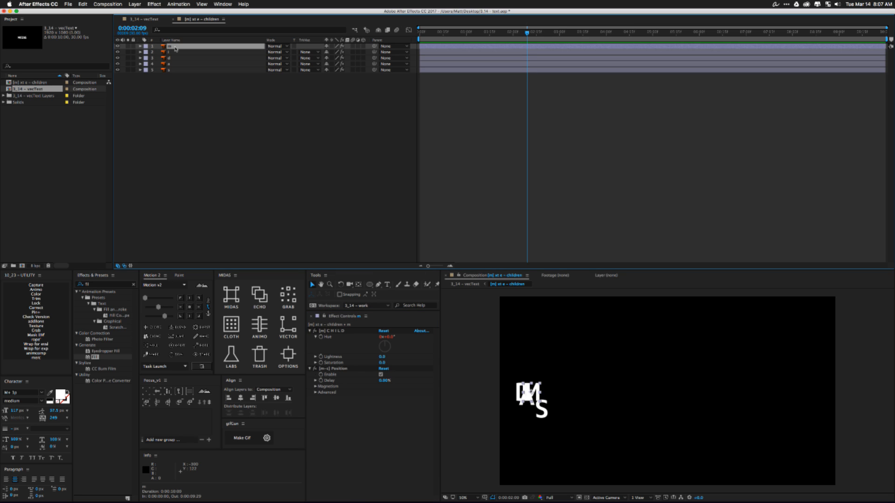
pyautogui.press('e')
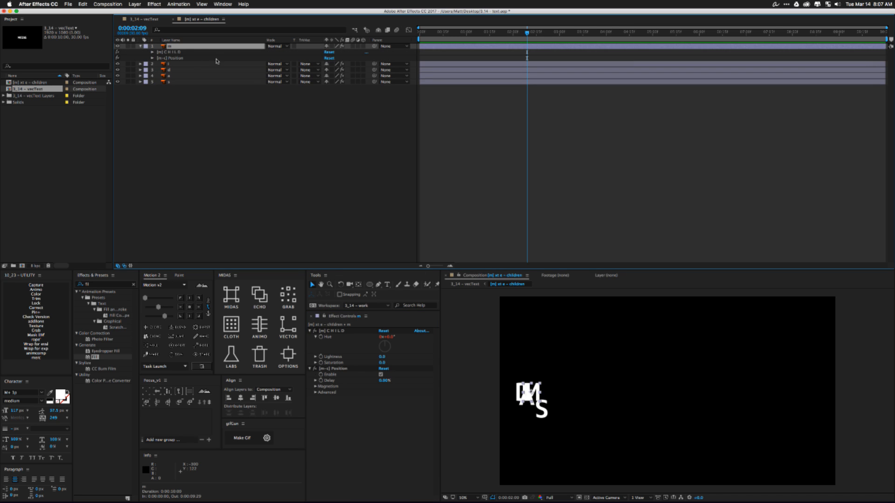
pyautogui.click(153, 58)
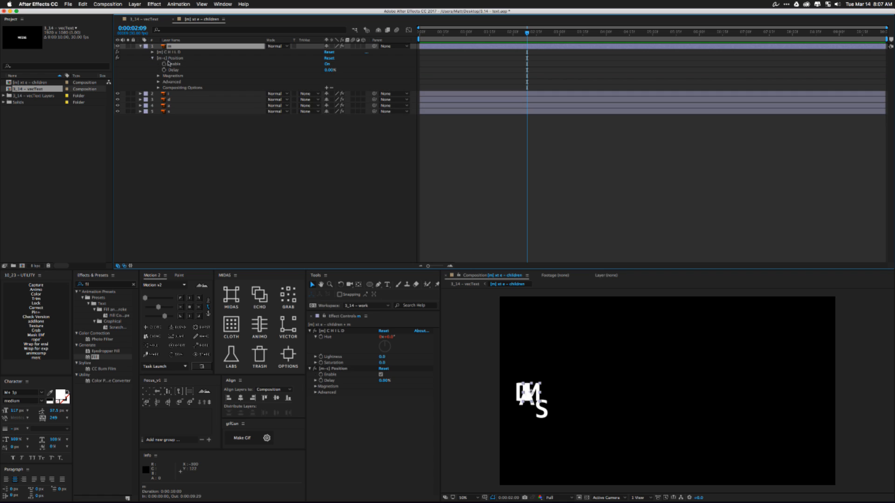
pyautogui.click(158, 75)
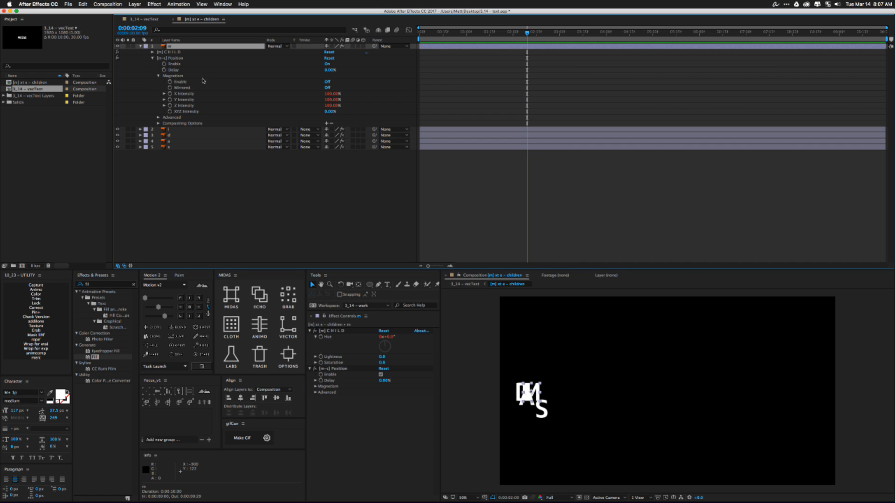
pyautogui.click(187, 82)
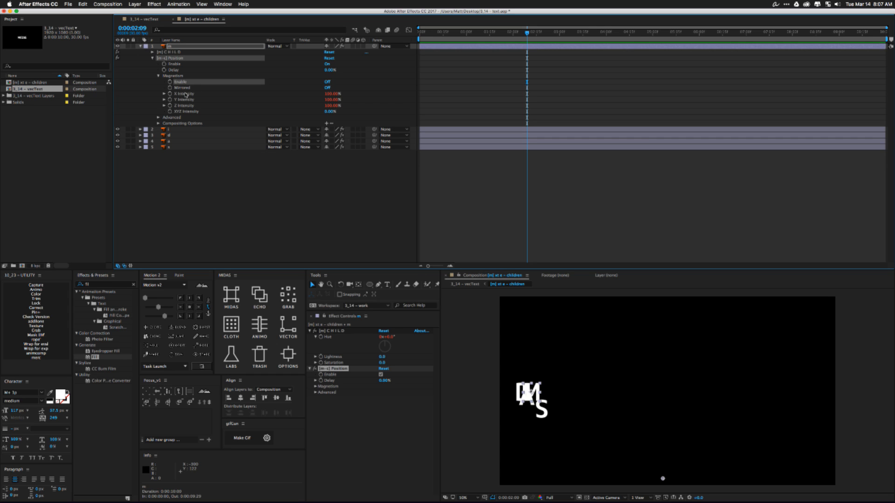
pyautogui.keyDown('super'); pyautogui.click(190, 94); pyautogui.keyUp('super')
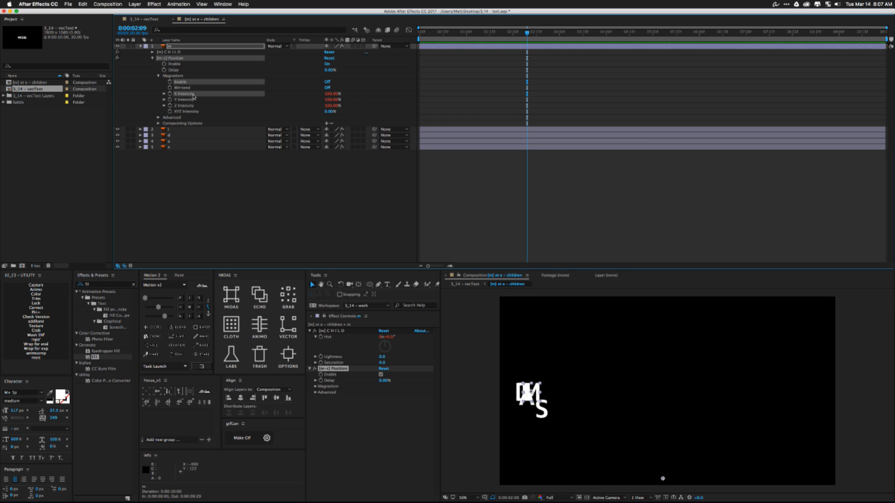
pyautogui.click(292, 294)
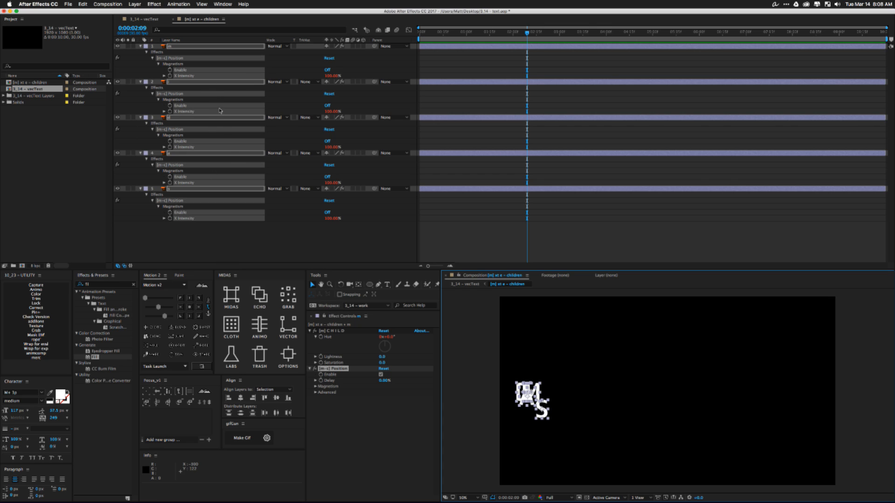
# Turn on Magnetism Enable in the Position effect of all five letter layers.
pyautogui.click(327, 70)
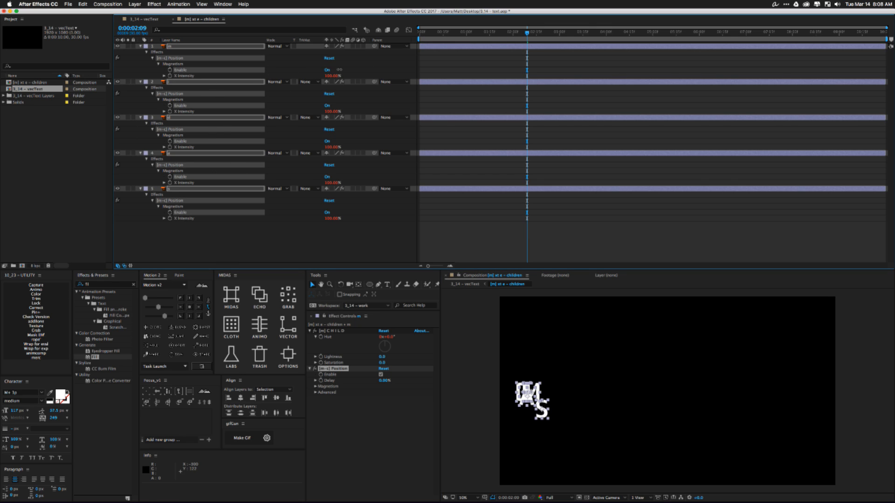
pyautogui.click(327, 70)
pyautogui.click(348, 71)
pyautogui.click(241, 240)
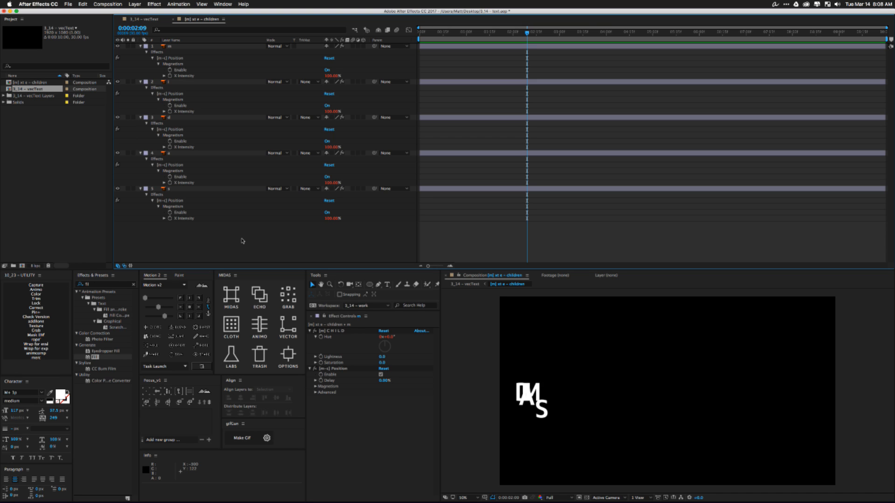
pyautogui.moveTo(229, 243); pyautogui.dragTo(197, 49)
pyautogui.click(152, 71)
pyautogui.click(188, 47)
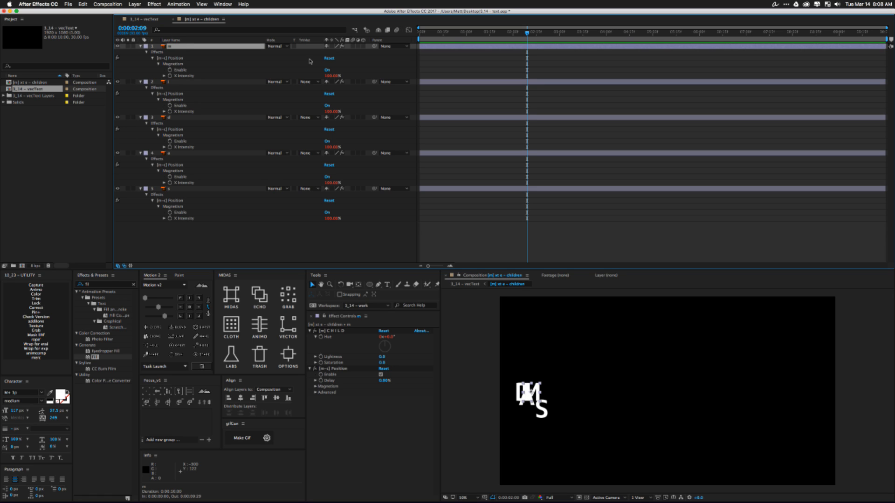
# Set the s layer's Magnetism X Intensity to -100% and check the letter spacing at 0:00:03:09.
pyautogui.click(179, 190)
pyautogui.click(331, 218)
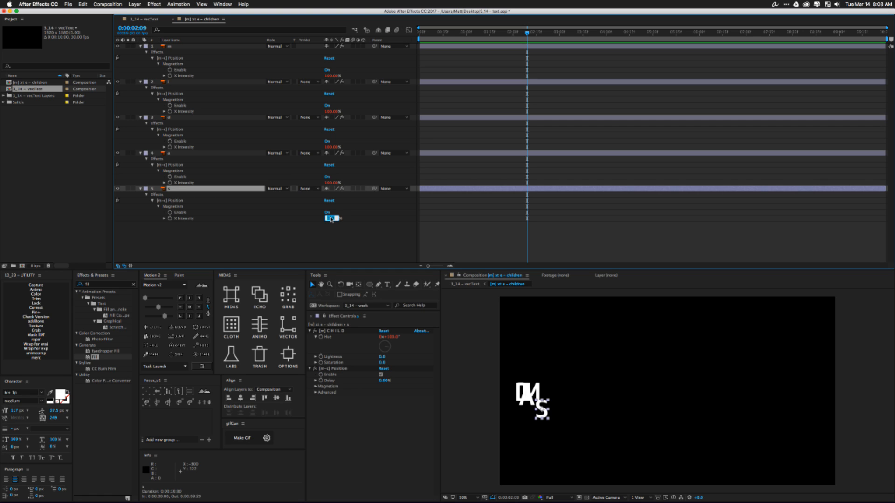
pyautogui.write('-100')
pyautogui.press('Return')
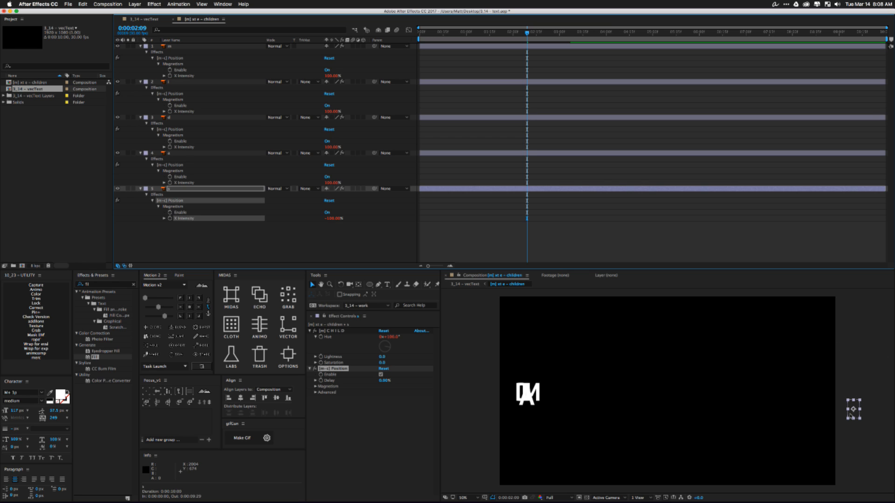
pyautogui.moveTo(523, 32); pyautogui.dragTo(574, 71)
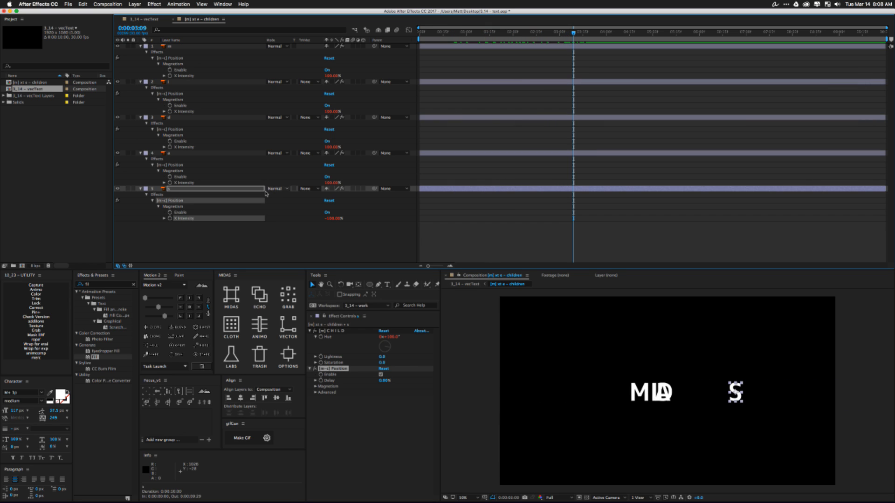
# Set Magnetism X Intensity to -50% on the a layer, 0% on d and 50% on i.
pyautogui.click(192, 153)
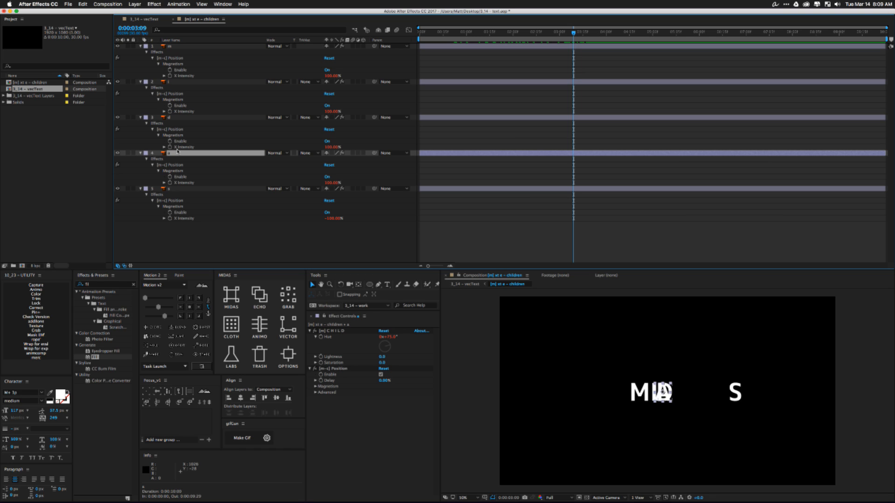
pyautogui.click(330, 182)
pyautogui.write('-50')
pyautogui.press('Return')
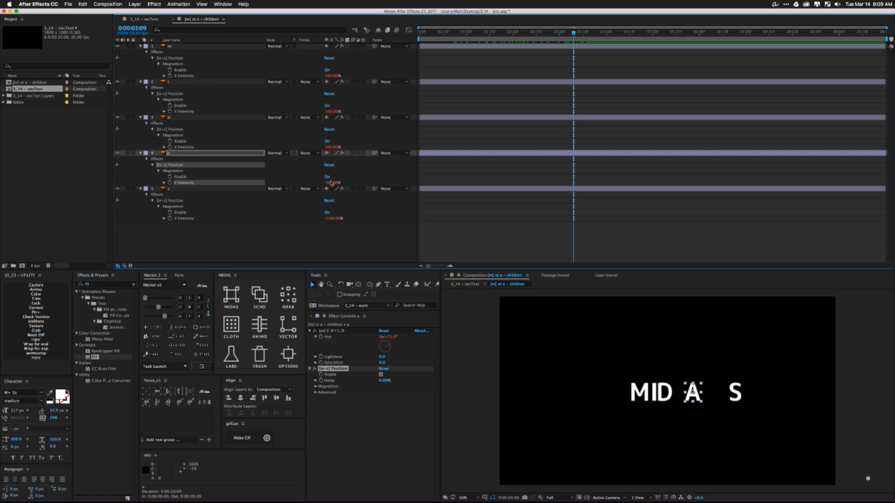
pyautogui.write('0')
pyautogui.press('Return')
pyautogui.click(331, 111)
pyautogui.write('50')
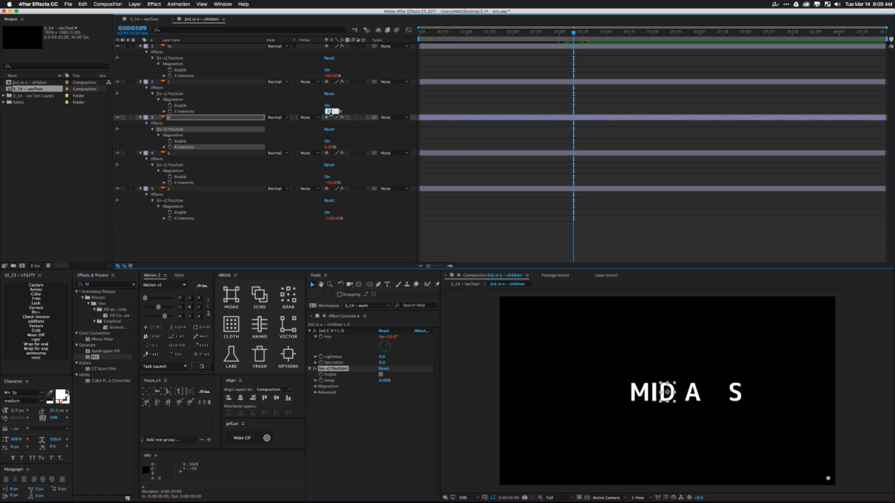
pyautogui.press('Return')
pyautogui.click(349, 238)
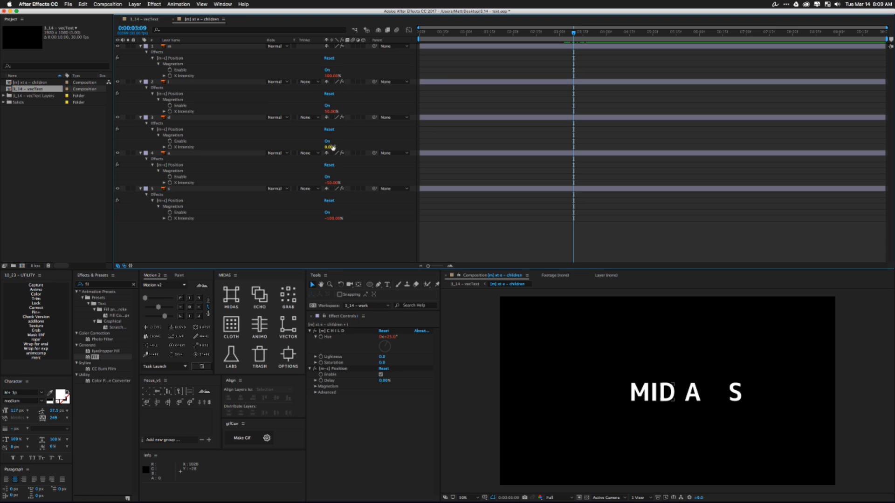
# Preview the letters' magnetism motion in the children composition and return to the main vecText composition.
pyautogui.press('space')
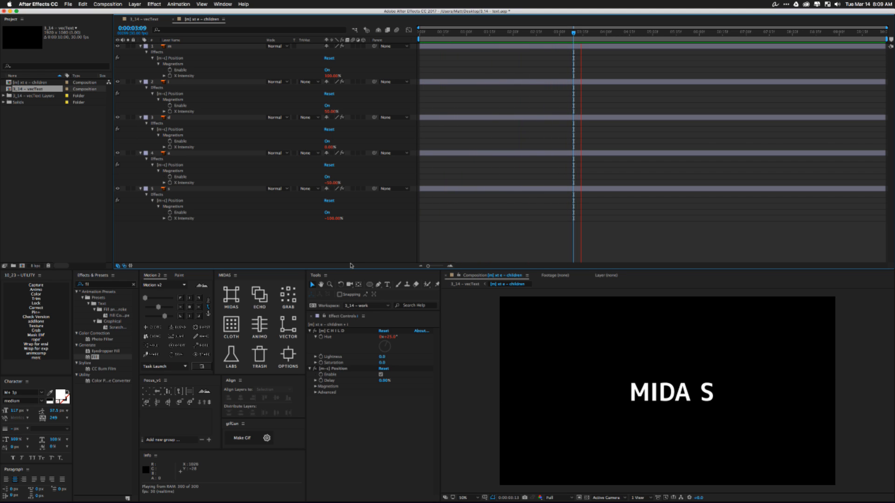
pyautogui.press('space')
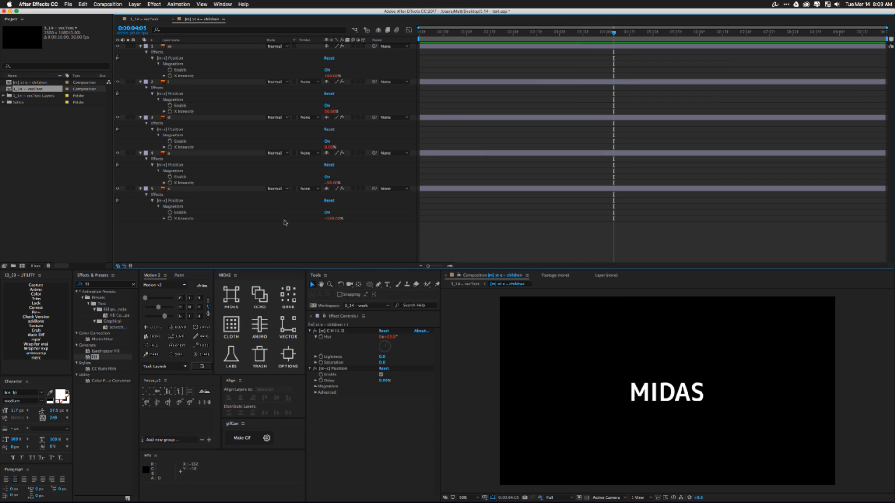
pyautogui.click(471, 285)
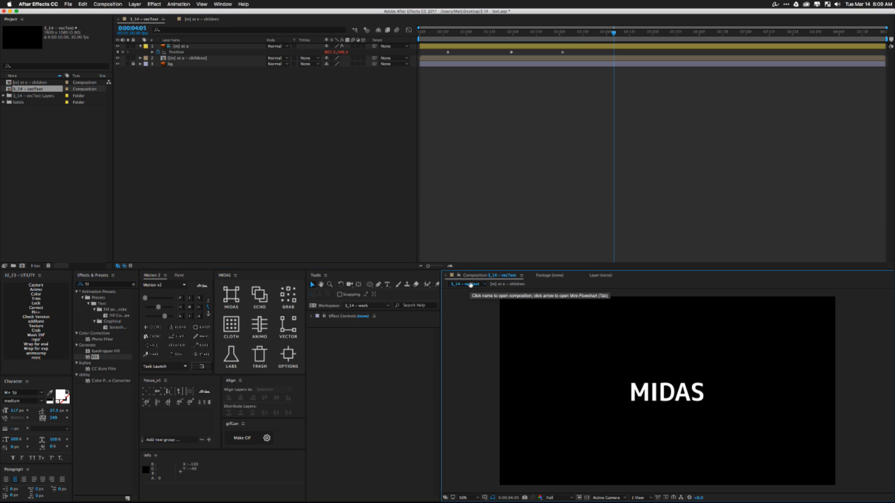
# Curve the parent M's motion path by giving the corner keyframe left of the frame Bezier handles with the Pen tool.
pyautogui.click(183, 53)
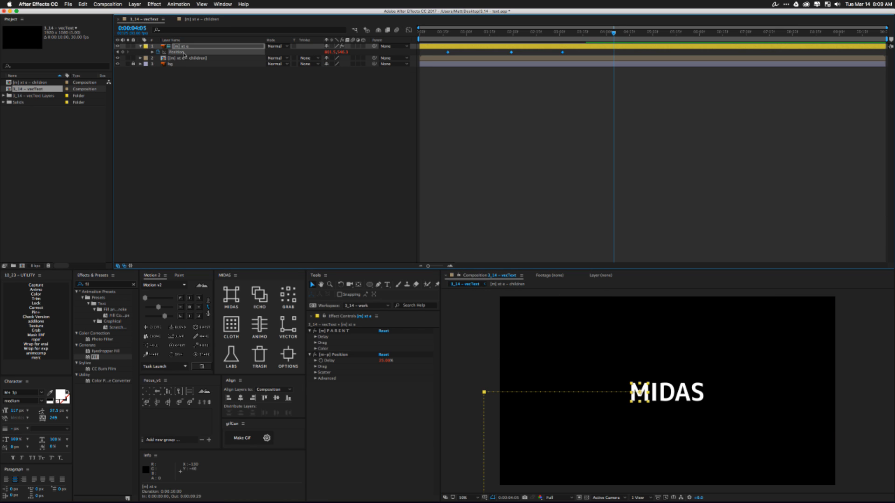
pyautogui.scroll(-2, 543, 414)
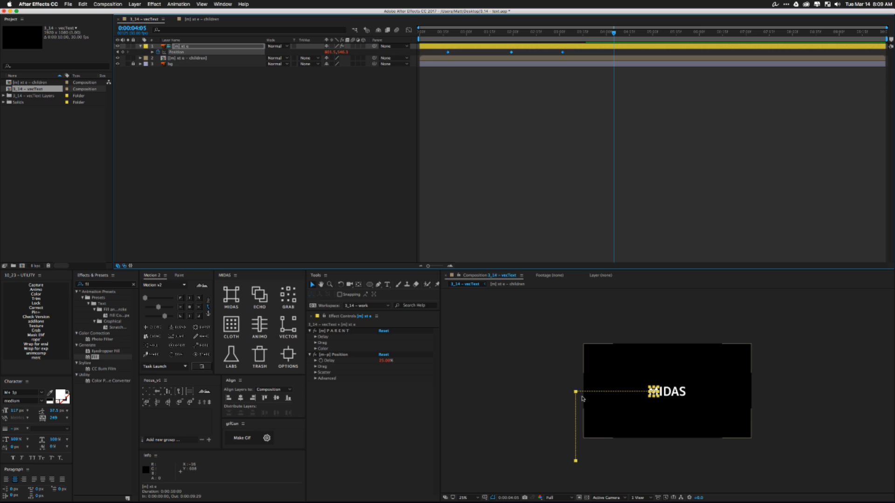
pyautogui.press('g')
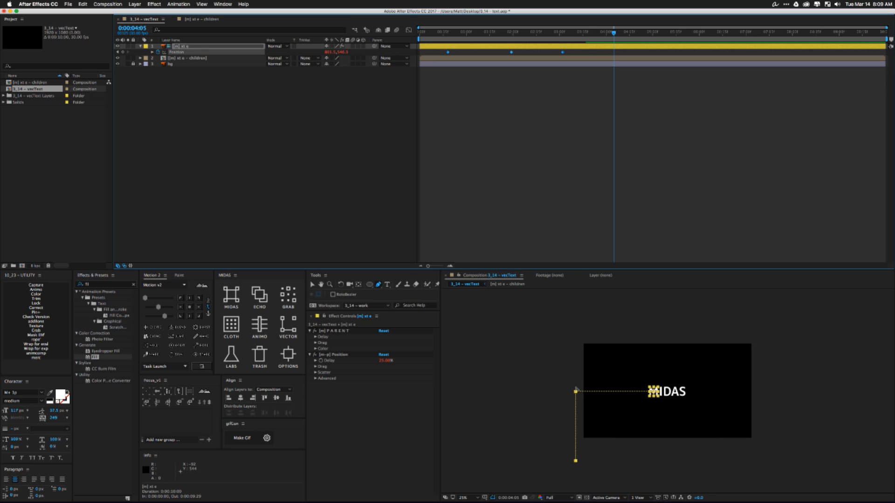
pyautogui.click(576, 391)
pyautogui.moveTo(607, 412); pyautogui.dragTo(570, 405)
pyautogui.scroll(2, 561, 405)
pyautogui.press(',')
pyautogui.press('z')
pyautogui.click(569, 404)
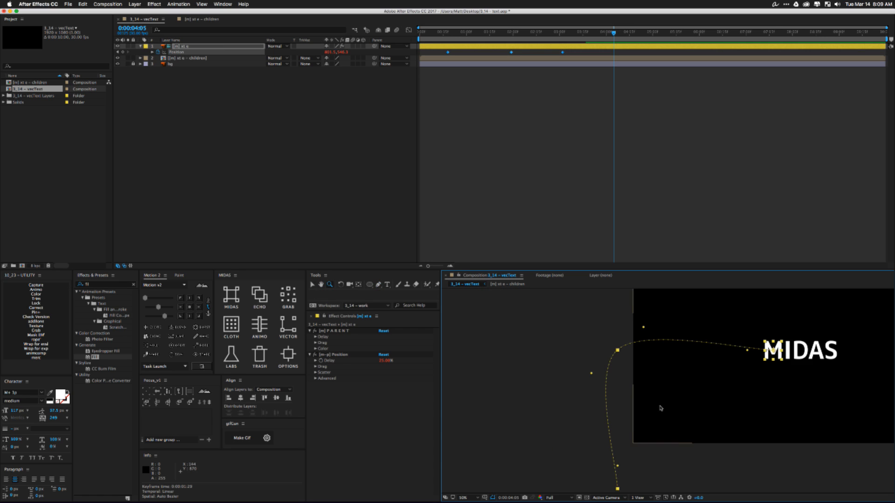
# Move the parent M's first Position keyframe to just before 0:00:01:09.
pyautogui.moveTo(659, 408); pyautogui.dragTo(577, 374)
pyautogui.press('v')
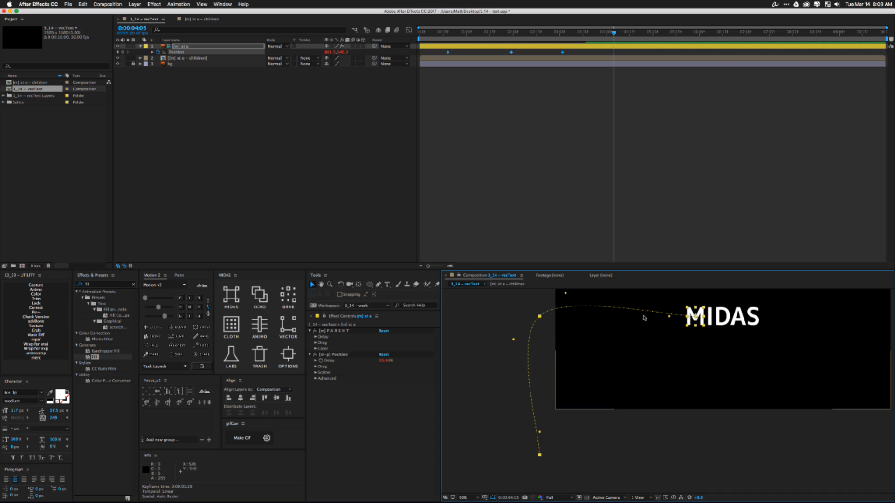
pyautogui.moveTo(488, 34); pyautogui.dragTo(480, 33)
pyautogui.click(507, 89)
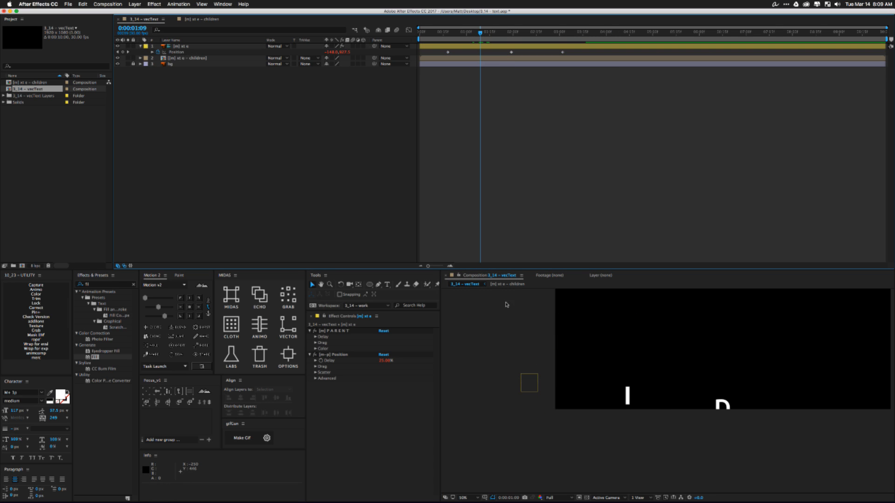
pyautogui.click(193, 52)
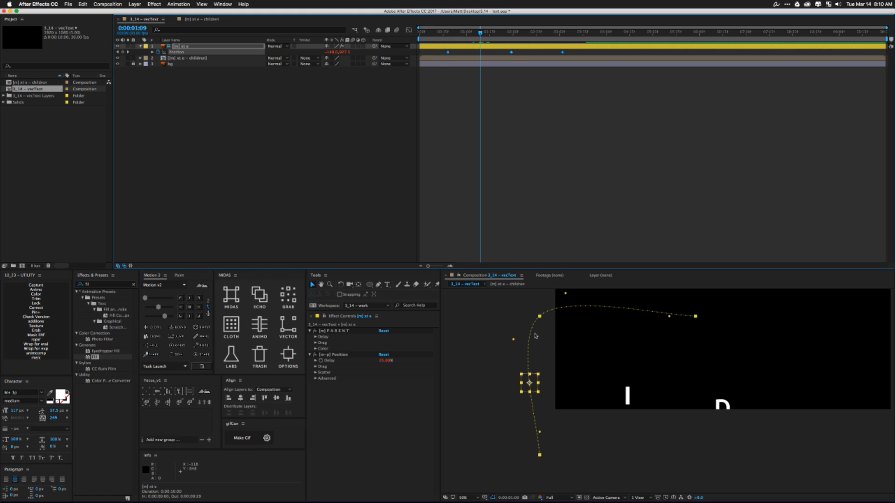
pyautogui.click(480, 157)
pyautogui.click(448, 52)
pyautogui.moveTo(450, 55); pyautogui.dragTo(475, 59)
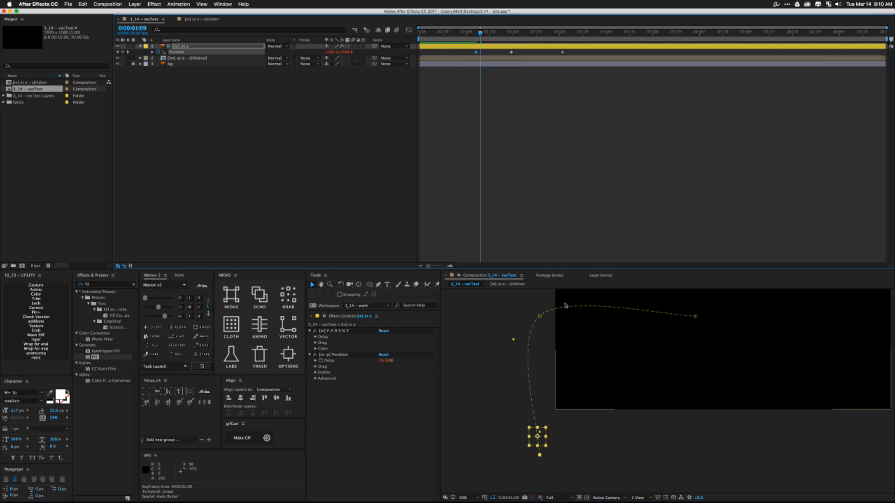
# Ease the parent M's last Position keyframe and preview the letters' animation.
pyautogui.click(351, 202)
pyautogui.moveTo(489, 109); pyautogui.dragTo(462, 33)
pyautogui.click(160, 316)
pyautogui.click(347, 165)
pyautogui.press('space')
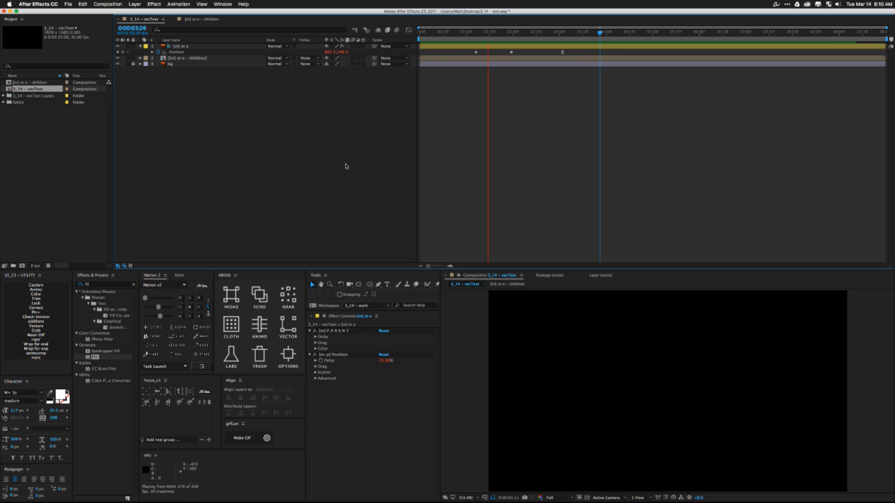
pyautogui.press('space')
# Raise the parent M's Position Delay to 135% and preview the letters' staggered arrival.
pyautogui.click(201, 46)
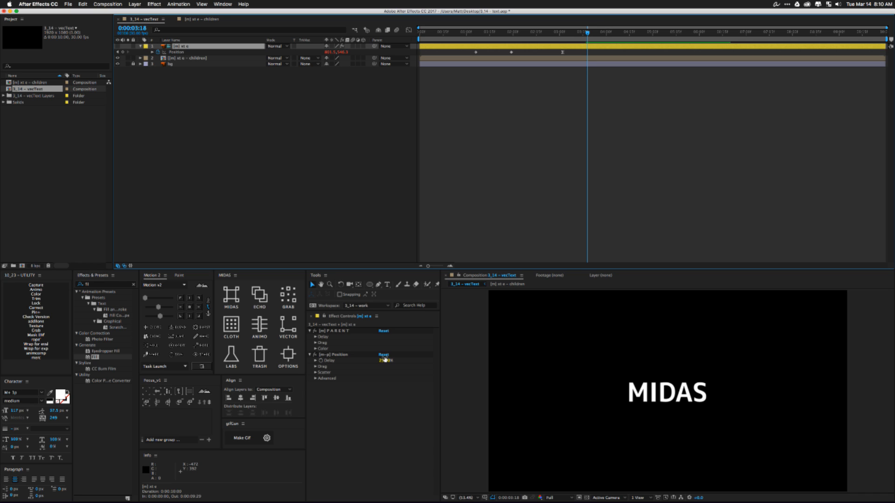
pyautogui.moveTo(385, 360); pyautogui.dragTo(410, 360)
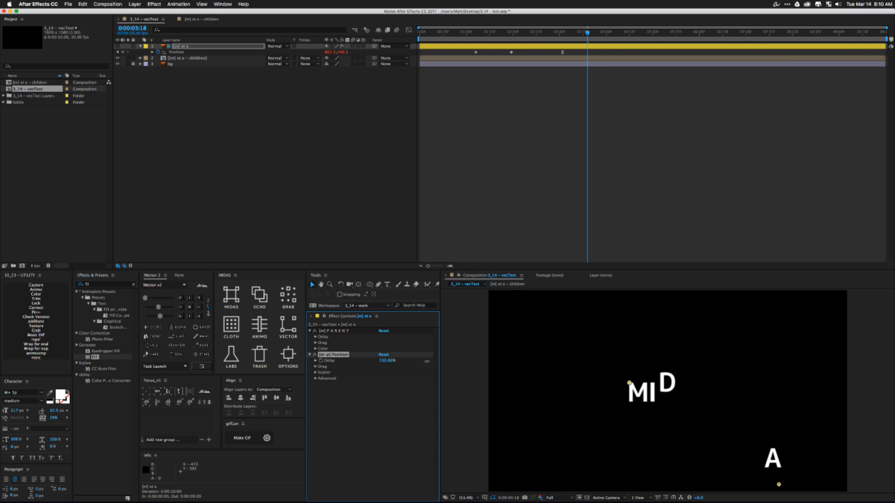
pyautogui.press('space')
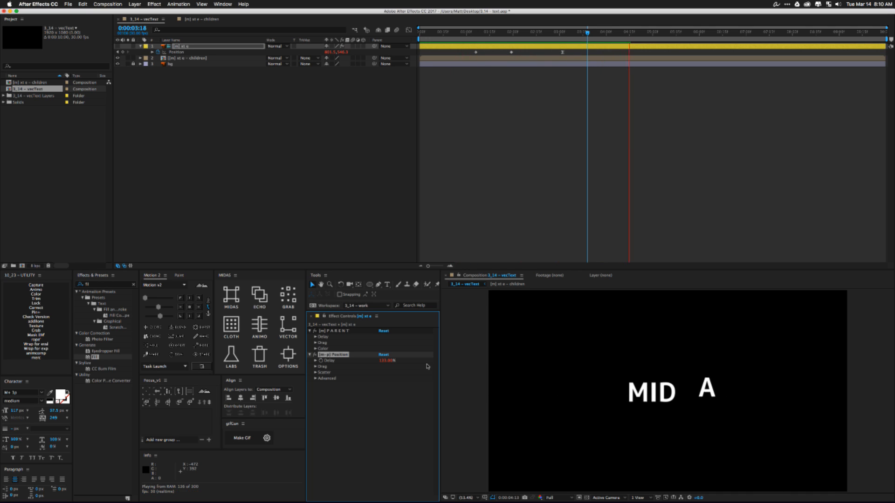
pyautogui.press('space')
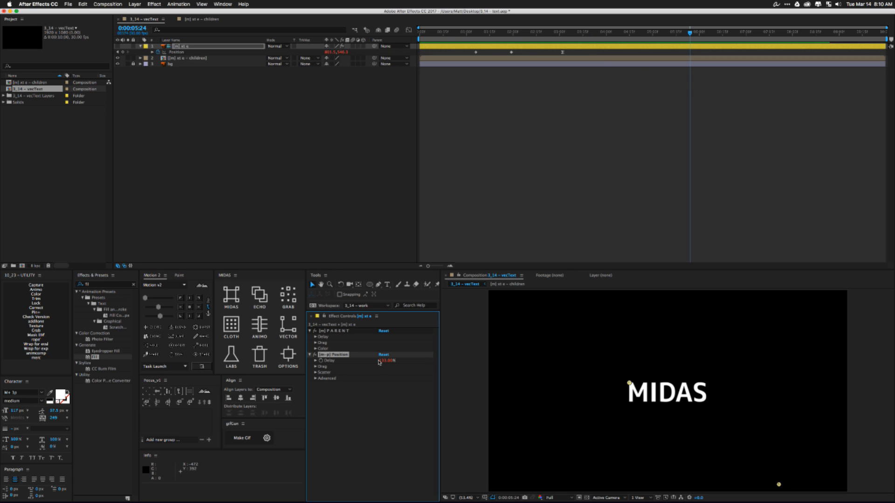
# Set the Position Delay to 15% and check the letters at 0:00:02:10.
pyautogui.click(385, 360)
pyautogui.write('15')
pyautogui.press('Return')
pyautogui.click(529, 33)
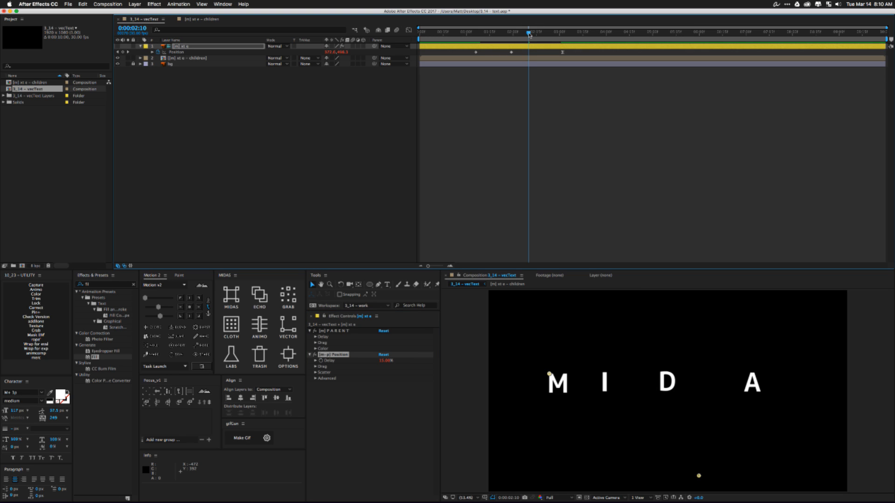
# Enable Drag in the parent's Position effect with a Seed of 3.80 and preview the motion.
pyautogui.click(316, 366)
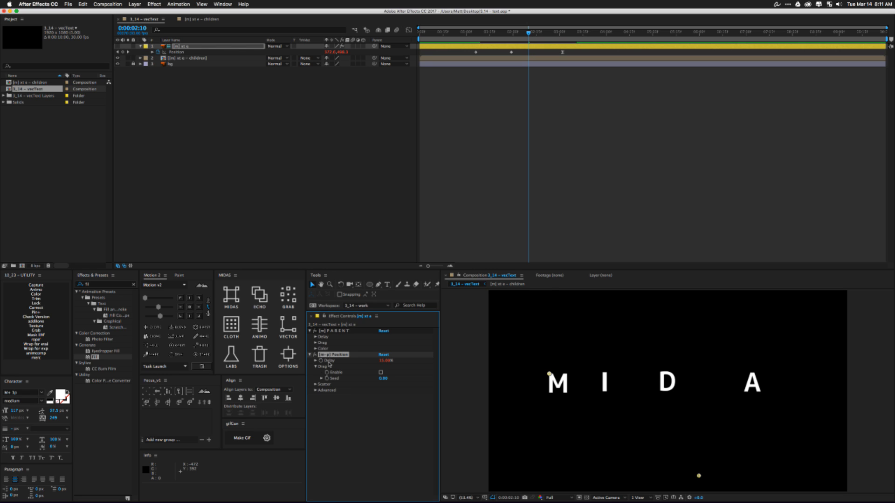
pyautogui.click(381, 373)
pyautogui.moveTo(383, 378); pyautogui.dragTo(397, 377)
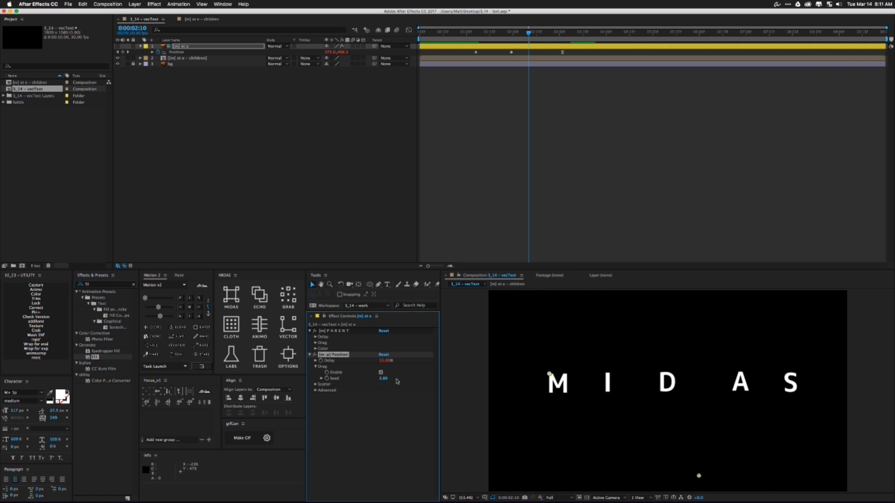
pyautogui.press('space')
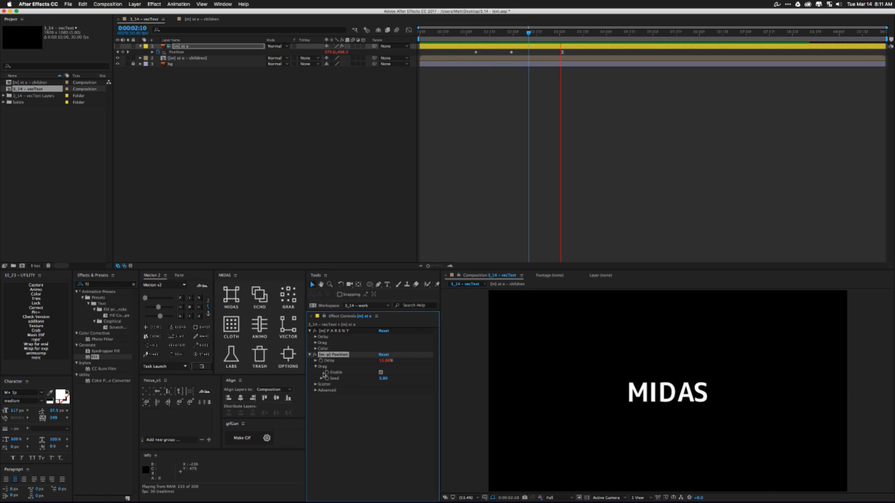
pyautogui.press('space')
pyautogui.click(448, 175)
# Set the Position Delay to 37% and the Drag Seed to 8.40, and preview the animation.
pyautogui.moveTo(389, 360); pyautogui.dragTo(389, 358)
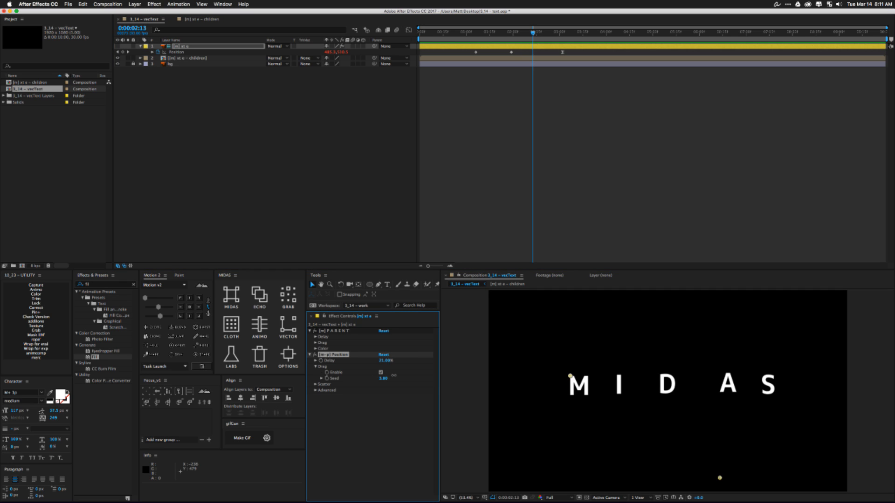
pyautogui.moveTo(377, 345); pyautogui.dragTo(386, 242)
pyautogui.moveTo(382, 377); pyautogui.dragTo(406, 377)
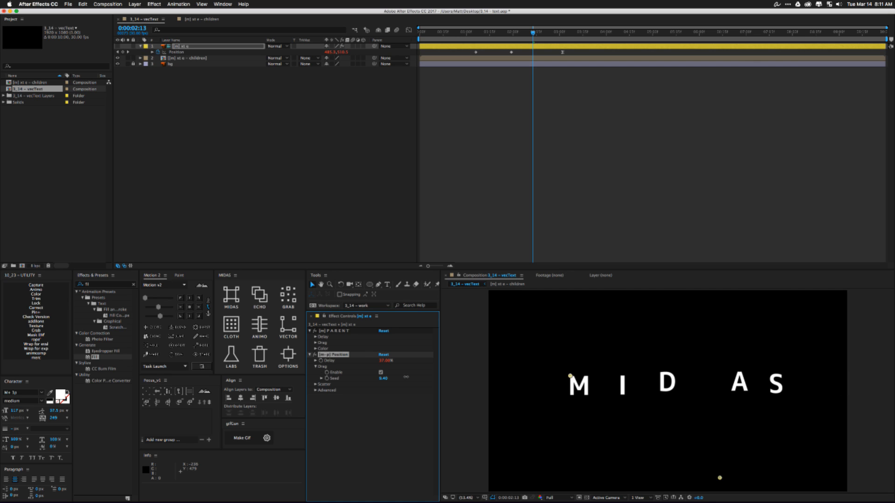
pyautogui.click(391, 424)
pyautogui.press('space')
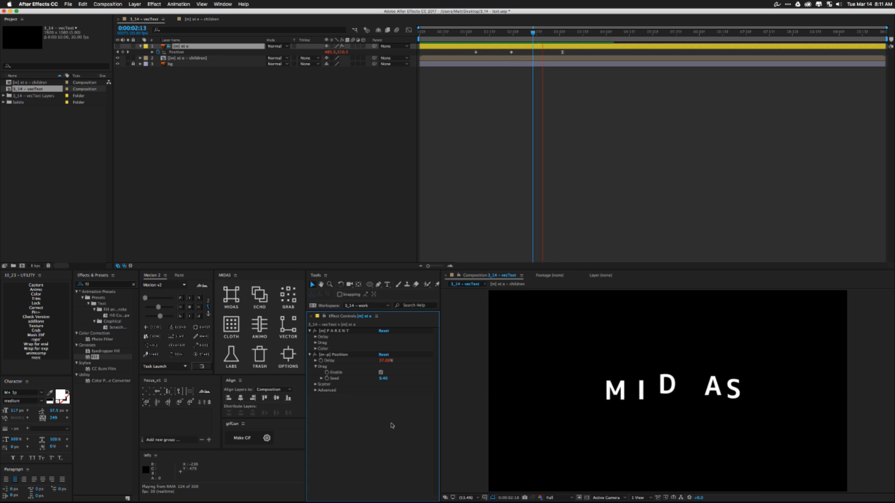
pyautogui.press('space')
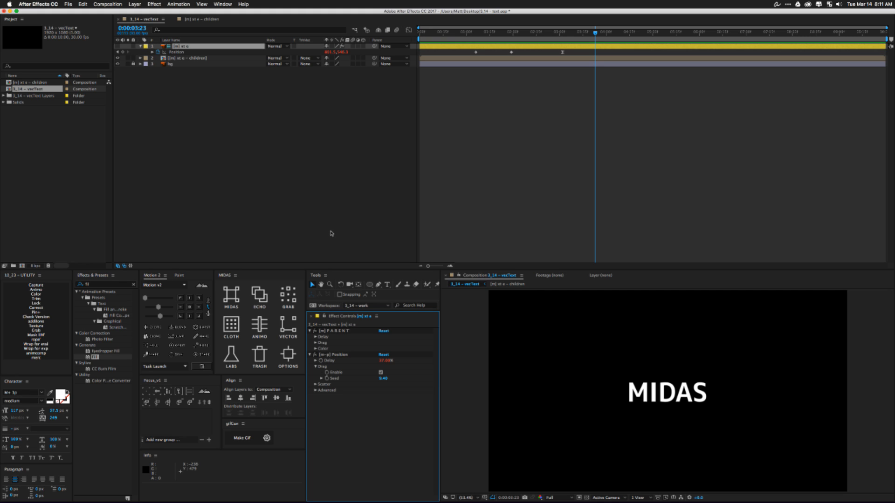
# Enable Dynamics in the Advanced settings of the parent's Position effect.
pyautogui.click(317, 391)
pyautogui.click(321, 396)
pyautogui.click(380, 403)
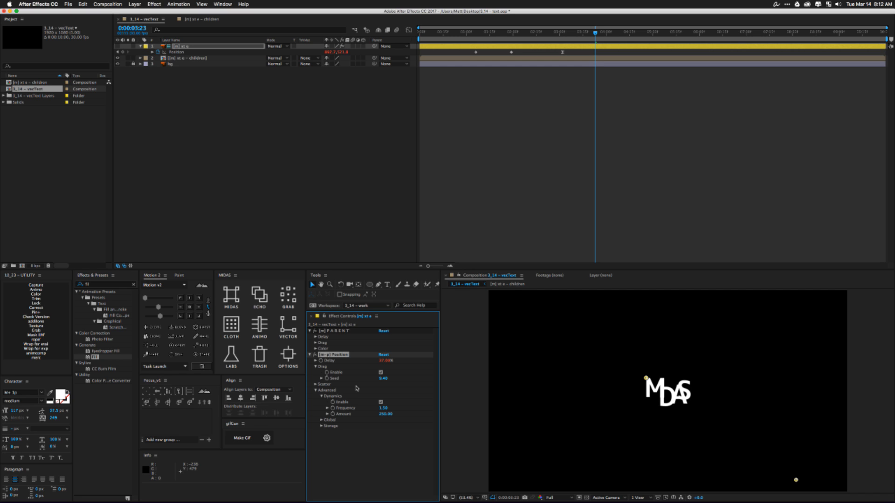
# Create a paragraph text layer reading "midastouch" above the MIDAS letters and tighten its tracking to fit one line.
pyautogui.click(219, 142)
pyautogui.press('super+t')
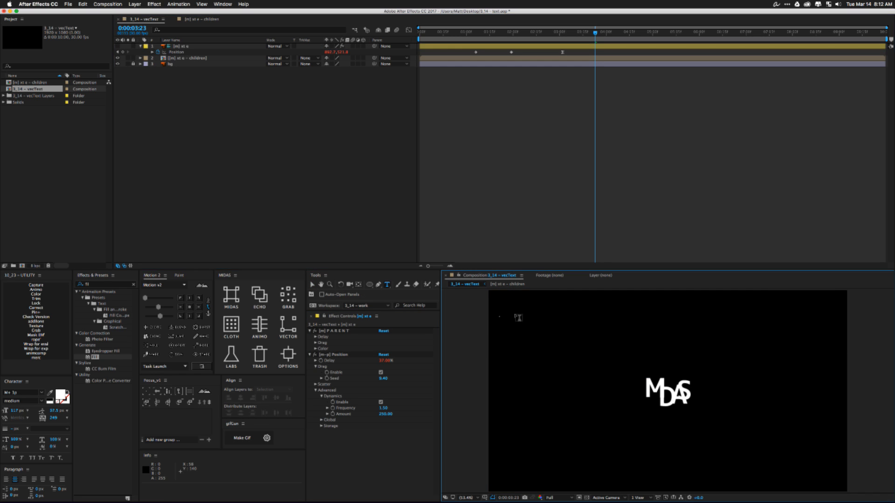
pyautogui.moveTo(499, 317); pyautogui.dragTo(653, 358)
pyautogui.write('midastouch')
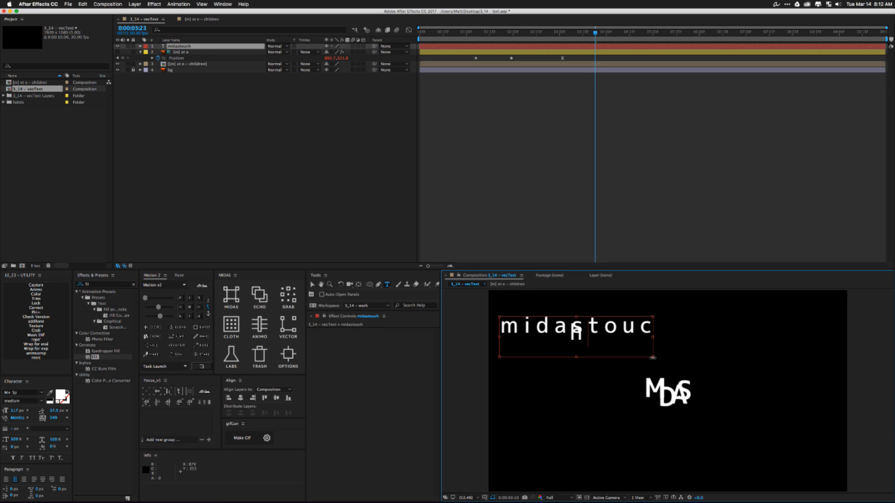
pyautogui.press('super+a')
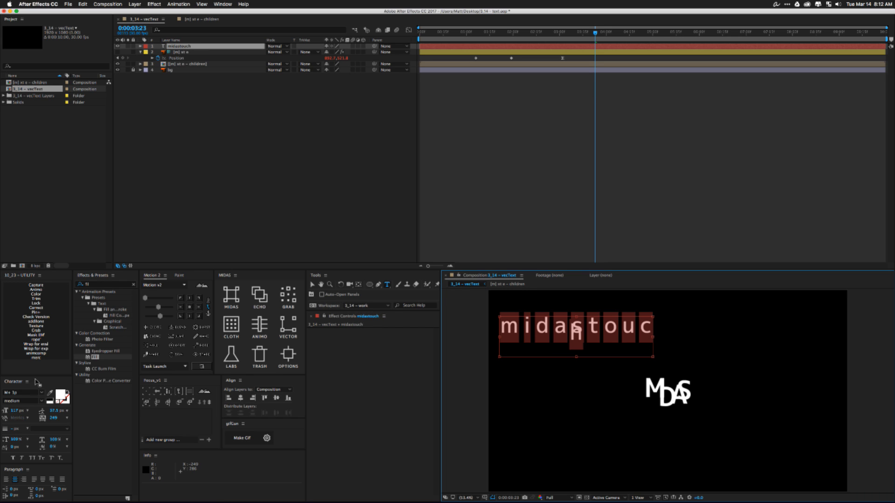
pyautogui.moveTo(53, 418); pyautogui.dragTo(4, 433)
pyautogui.click(257, 162)
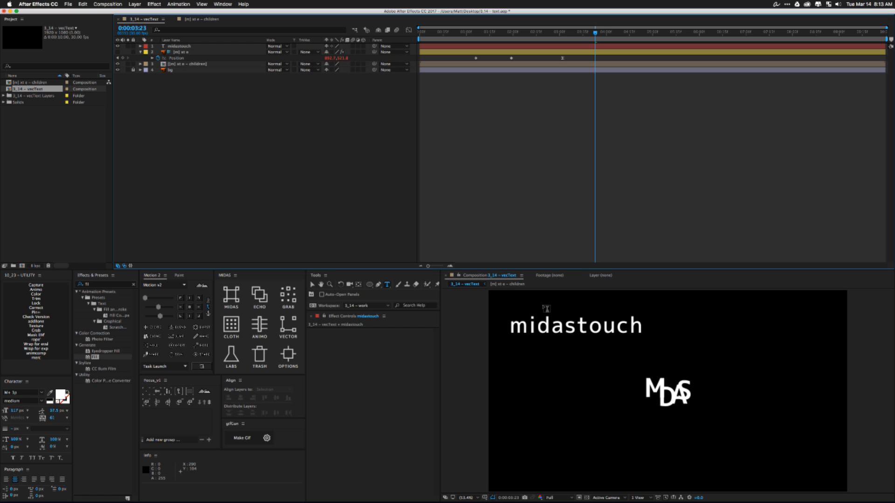
# Delete the midastouch text layer.
pyautogui.press('v')
pyautogui.click(549, 334)
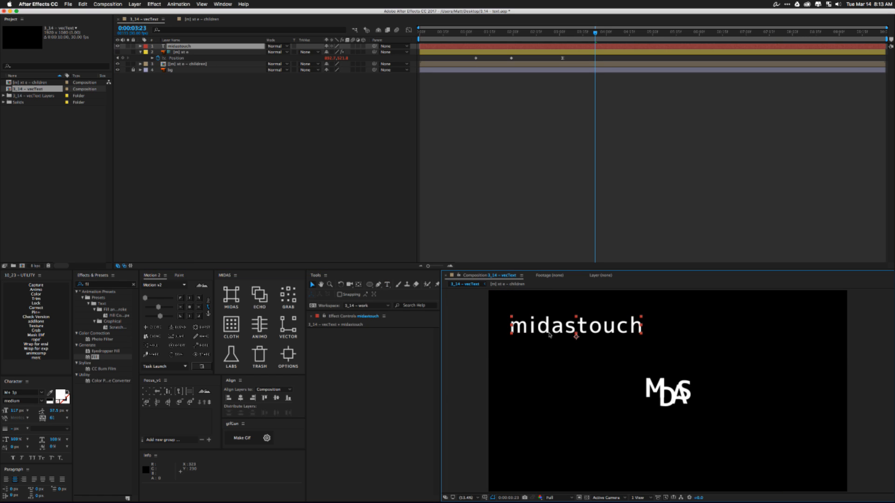
pyautogui.press('Delete')
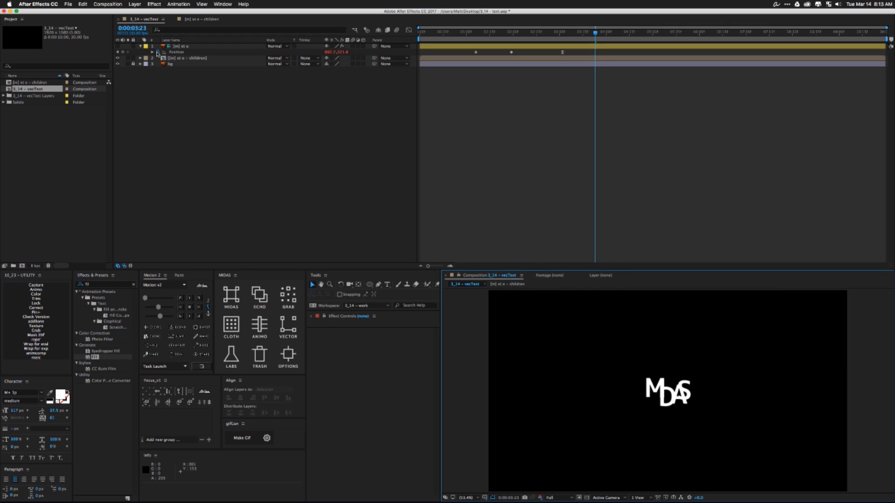
# Show the parent layer's effects and preview the letters' motion with Dynamics enabled.
pyautogui.click(176, 46)
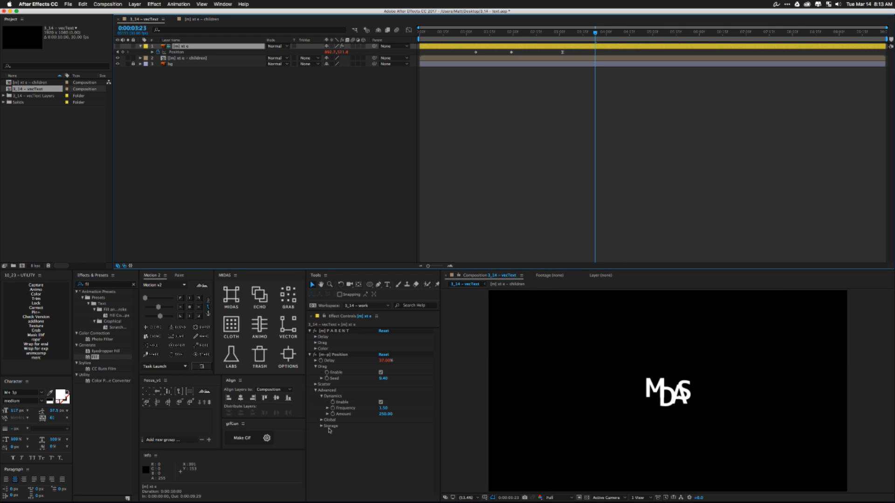
pyautogui.click(279, 221)
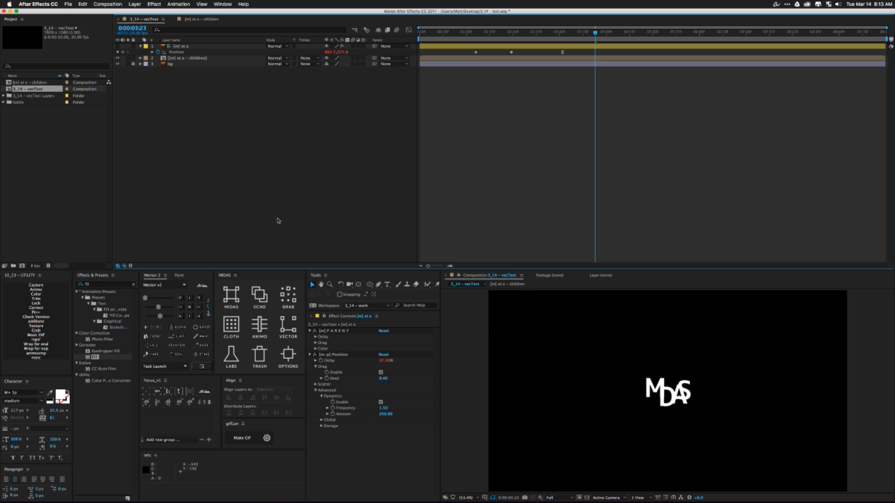
pyautogui.press('space')
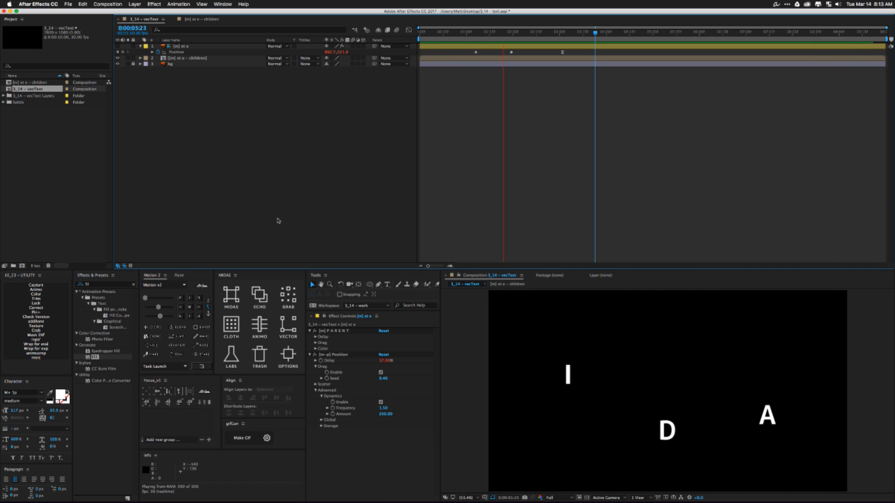
pyautogui.press('space')
# Increase the Dynamics Amount and raise the Frequency to 54.40, and preview the letters' motion.
pyautogui.moveTo(386, 414); pyautogui.dragTo(568, 410)
pyautogui.click(387, 186)
pyautogui.press('space')
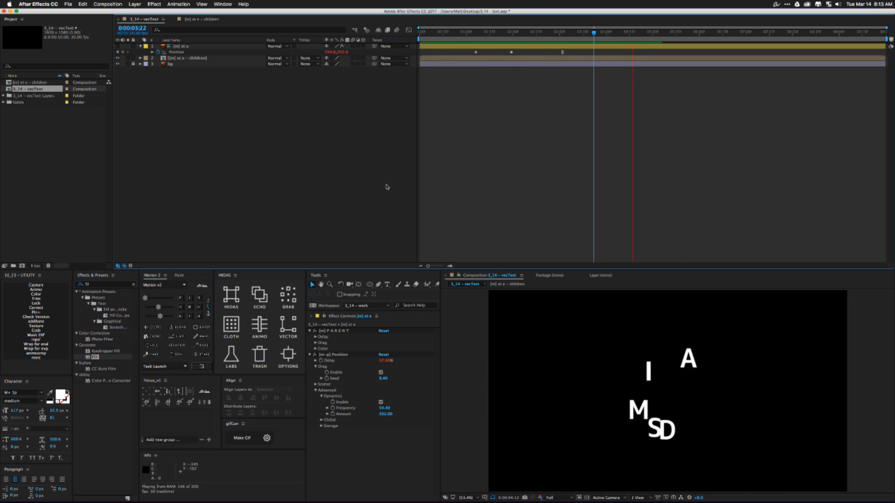
pyautogui.press('space')
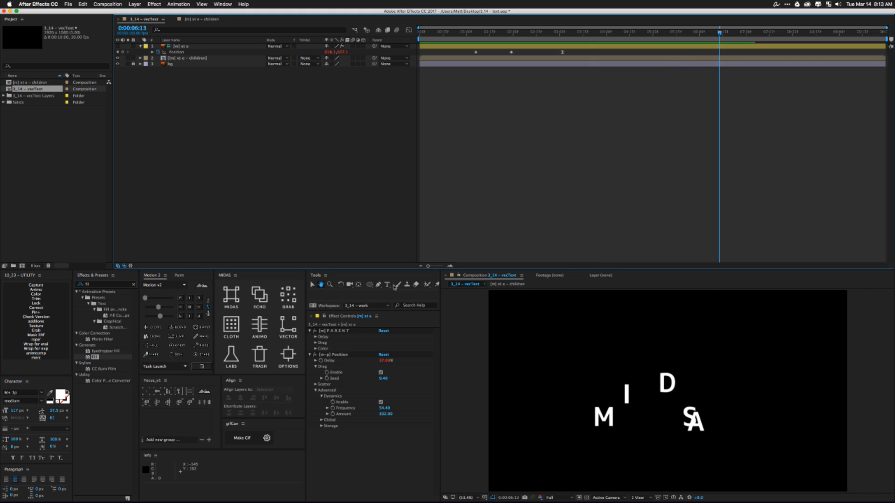
# Set the Dynamics Frequency to 1 and the Amount to 350.
pyautogui.click(386, 408)
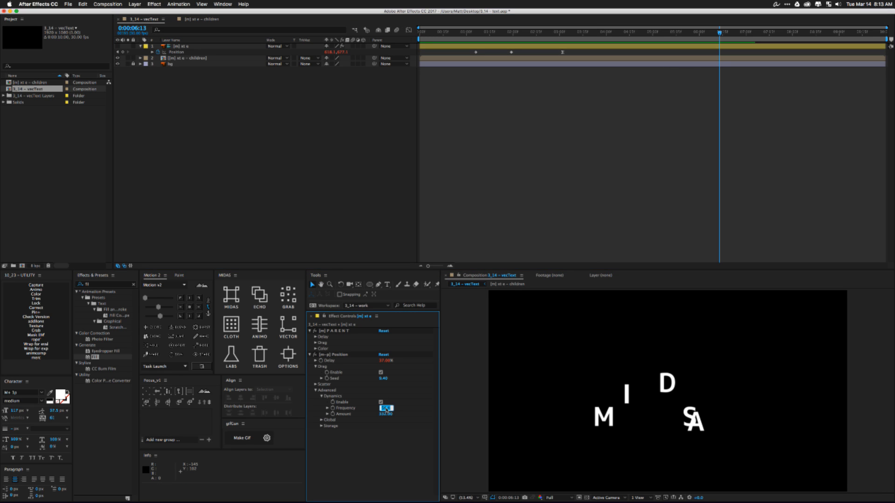
pyautogui.write('2')
pyautogui.press('Tab')
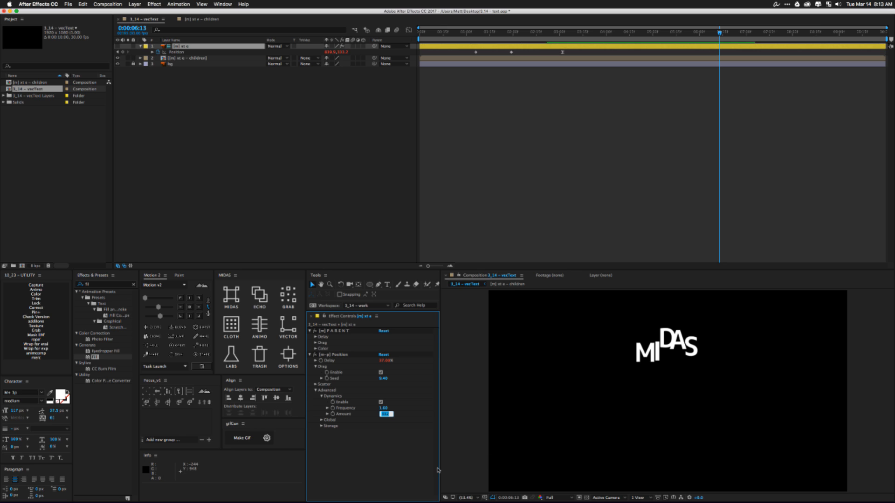
pyautogui.write('350')
pyautogui.press('Return')
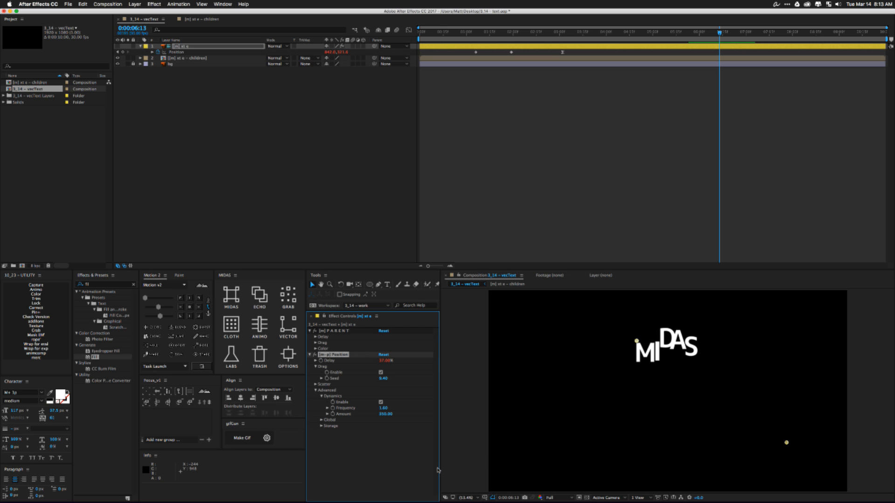
# Add a keyframe for the Dynamics Amount, reveal it in the timeline and move it to 0:00:04:09.
pyautogui.click(333, 414)
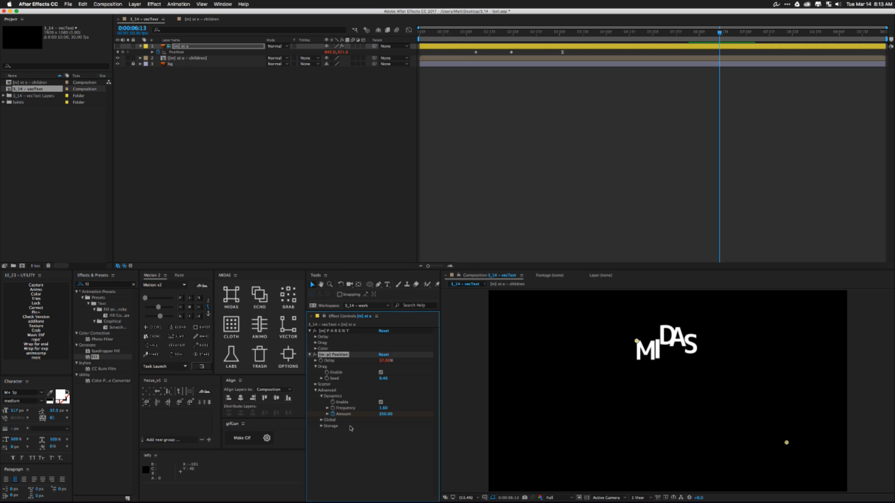
pyautogui.press('u')
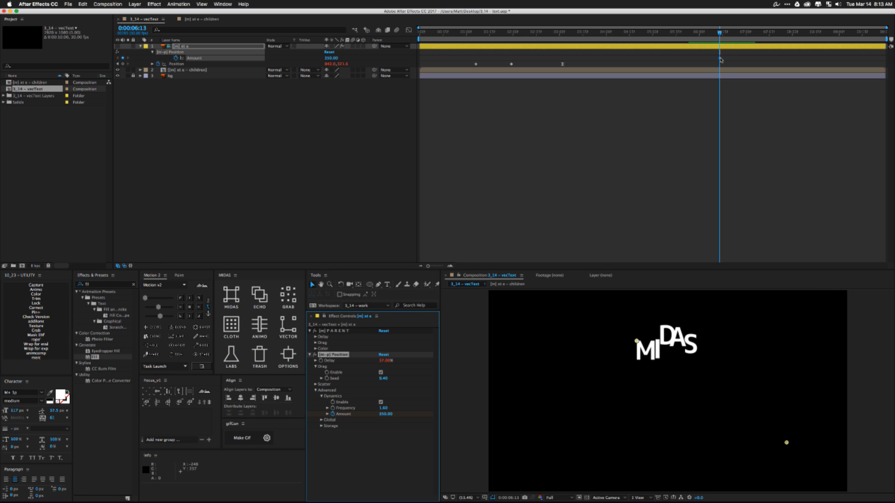
pyautogui.moveTo(720, 57); pyautogui.dragTo(620, 58)
pyautogui.click(548, 33)
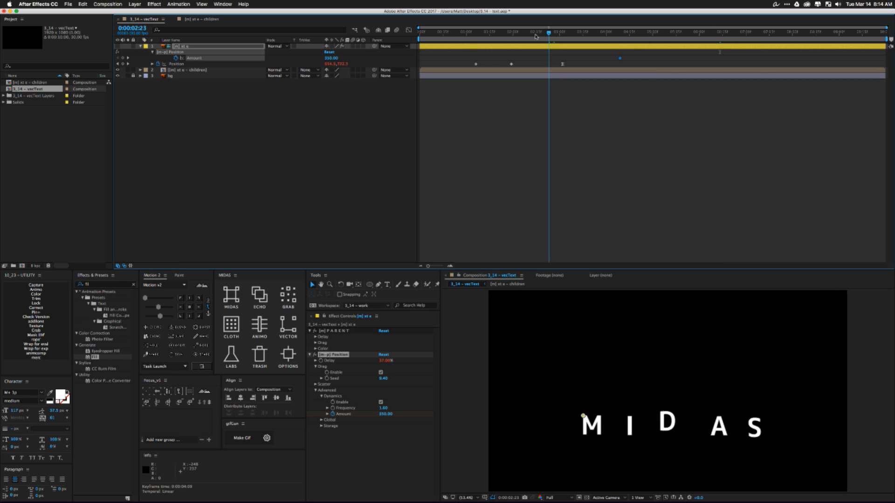
# Add a keyframe for the parent layer's Dynamics Amount at 0:00:02:05.
pyautogui.moveTo(535, 37); pyautogui.dragTo(521, 37)
pyautogui.press('F2')
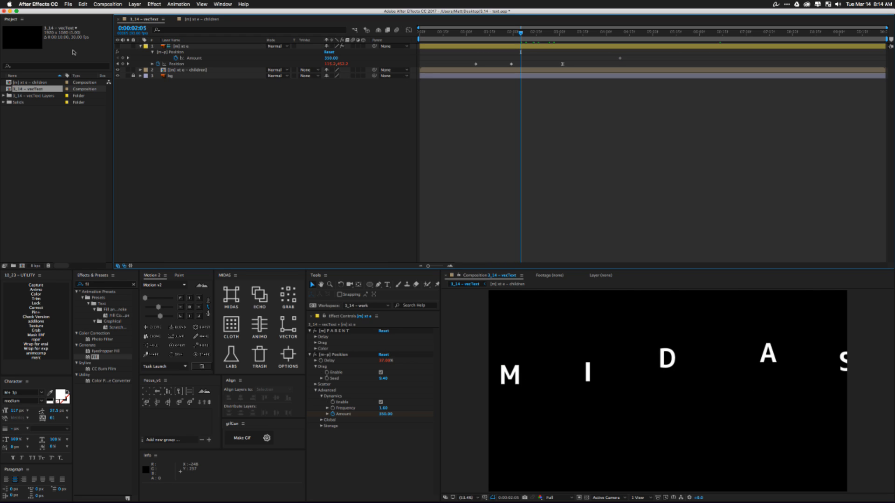
pyautogui.click(122, 58)
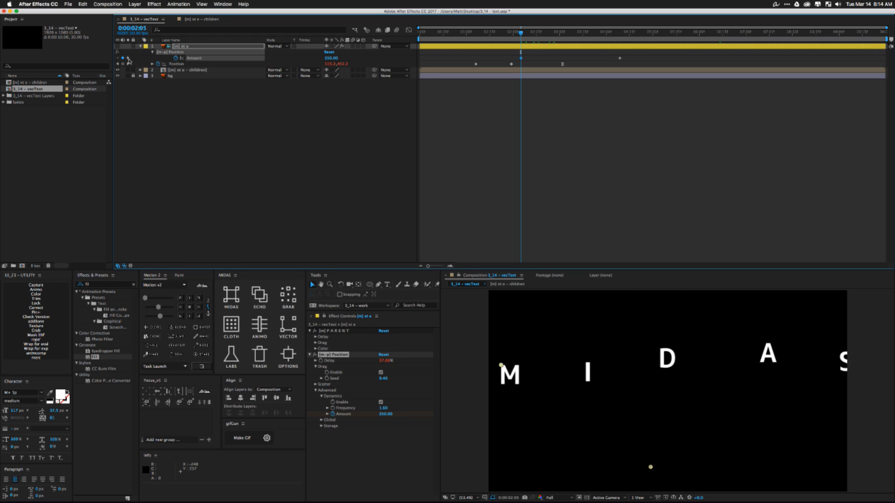
# Set the Dynamics Amount to 0 at its keyframe at 0:00:04:09.
pyautogui.click(127, 58)
pyautogui.press('F2')
pyautogui.click(334, 58)
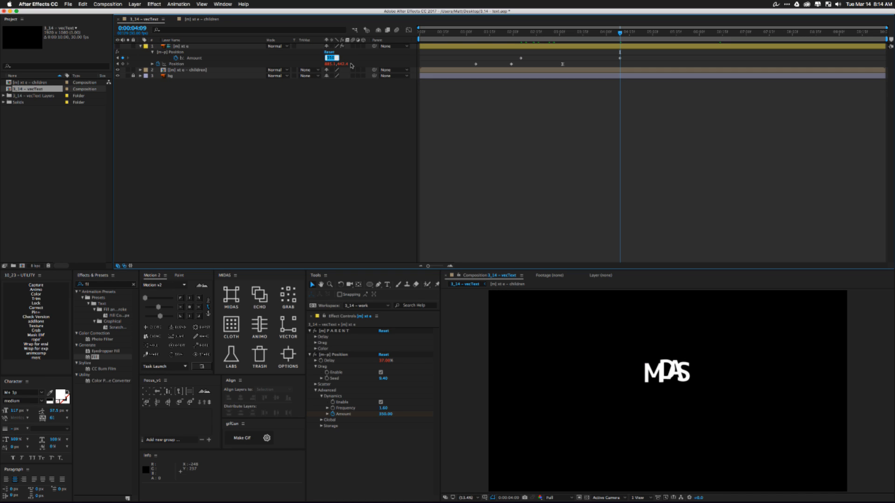
pyautogui.write('0')
pyautogui.press('Return')
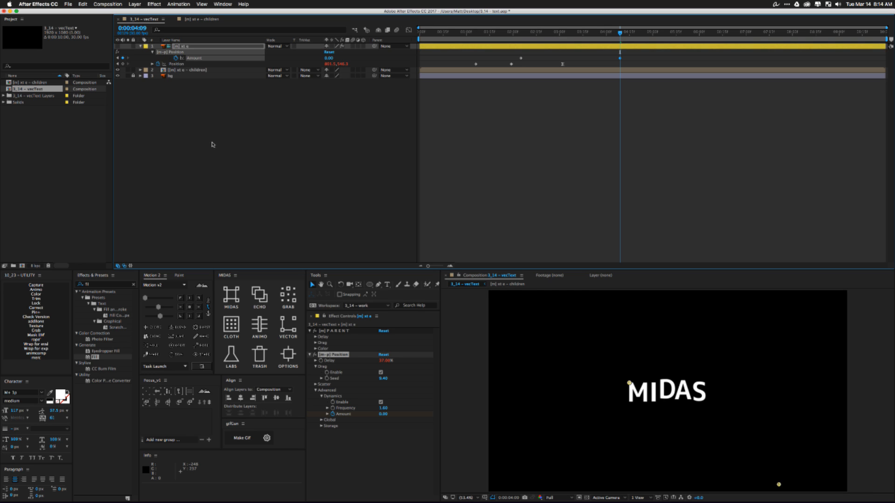
pyautogui.click(218, 151)
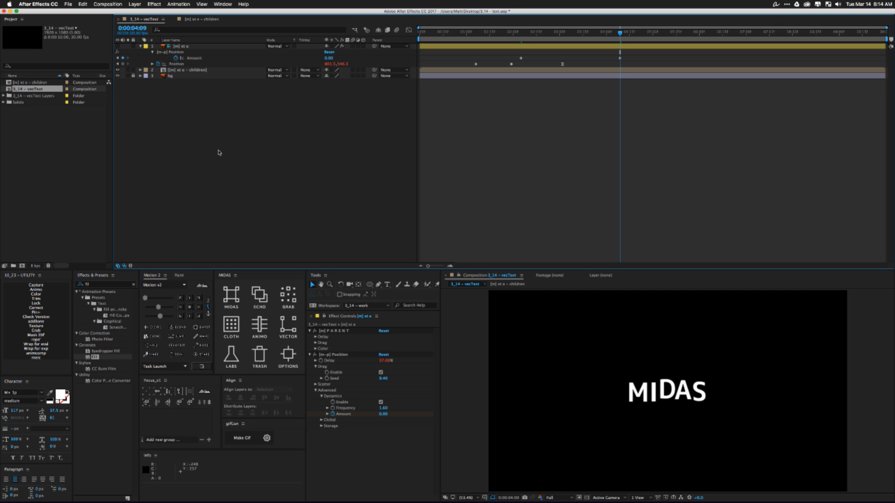
# Ease both Dynamics Amount keyframes with the Motion v2 easing slider.
pyautogui.moveTo(502, 46); pyautogui.dragTo(621, 47)
pyautogui.press('super+z')
pyautogui.moveTo(513, 55); pyautogui.dragTo(636, 66)
pyautogui.click(159, 311)
pyautogui.moveTo(160, 311); pyautogui.dragTo(164, 308)
pyautogui.click(245, 182)
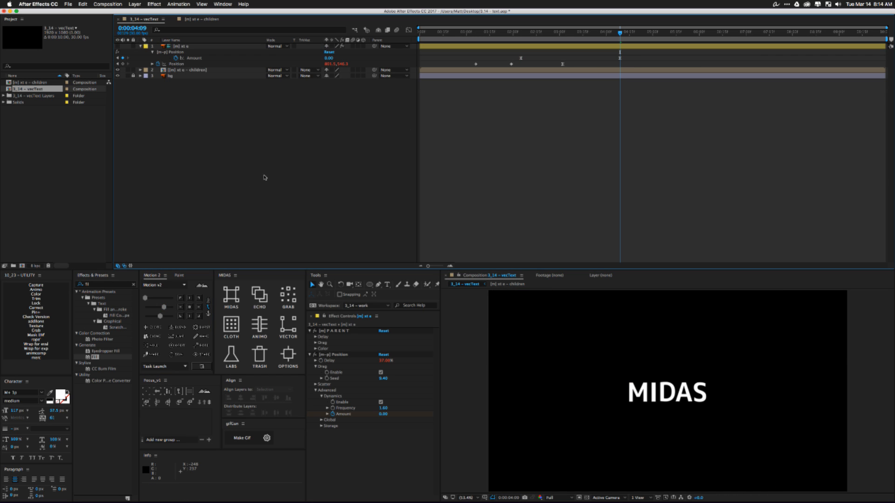
# Preview the letters' motion with the Dynamics Amount easing out.
pyautogui.press('space')
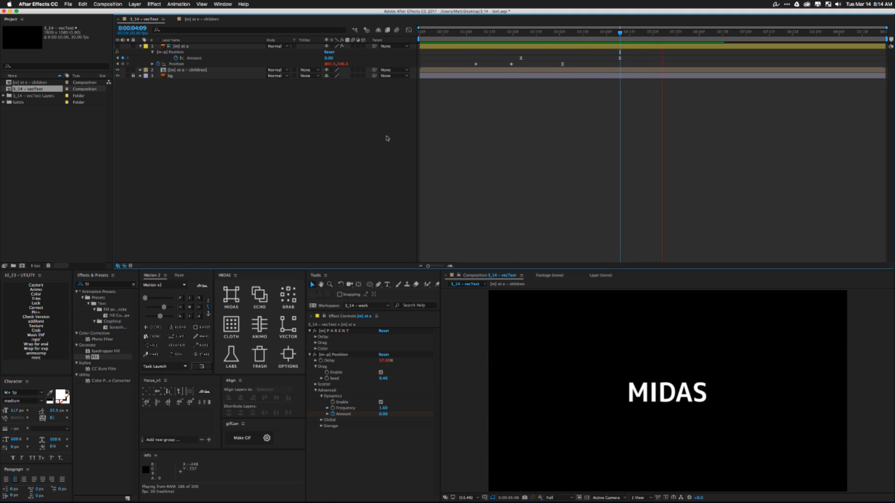
pyautogui.press('space')
pyautogui.moveTo(558, 40); pyautogui.dragTo(545, 40)
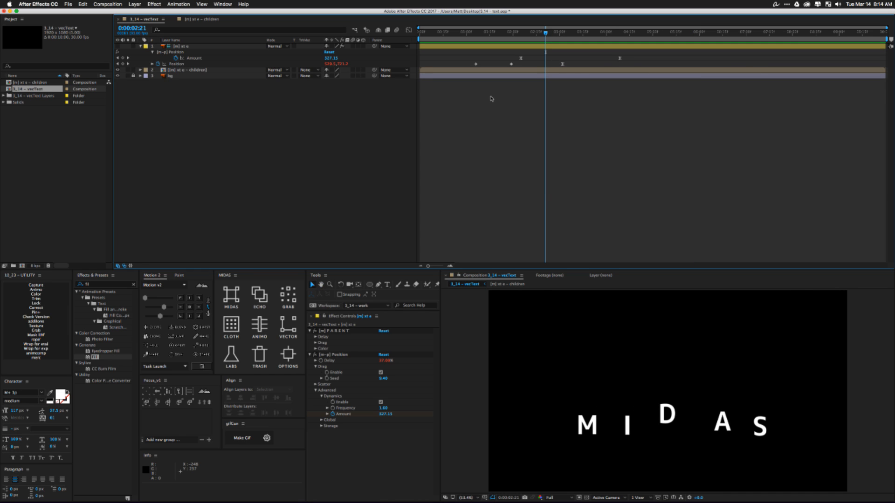
pyautogui.press('space')
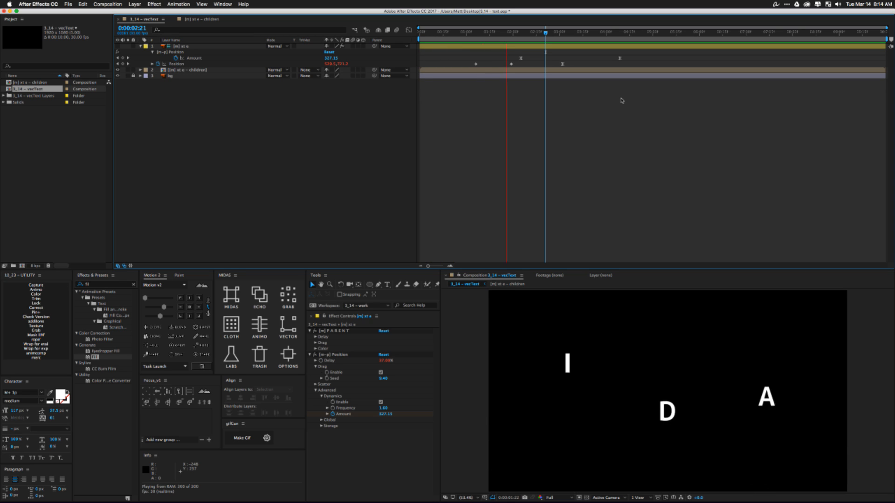
pyautogui.press('space')
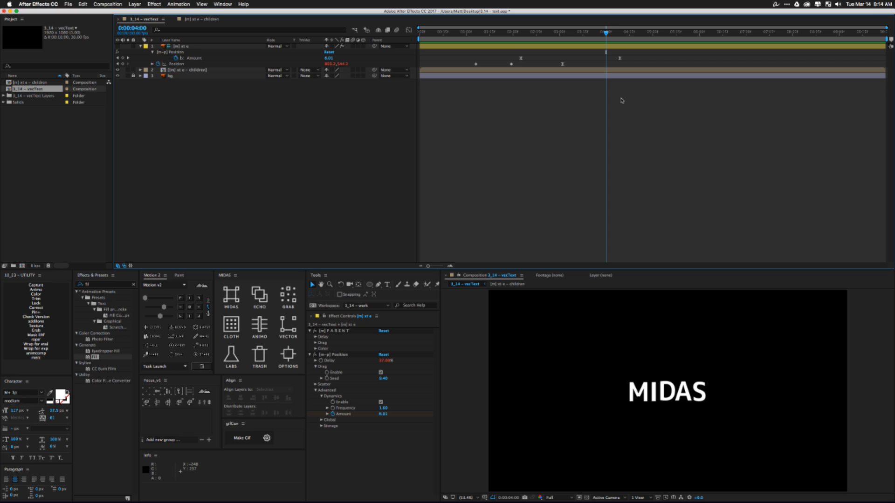
# Raise the parent layer's Drag Seed to 20.60 and preview the letters' motion.
pyautogui.click(205, 46)
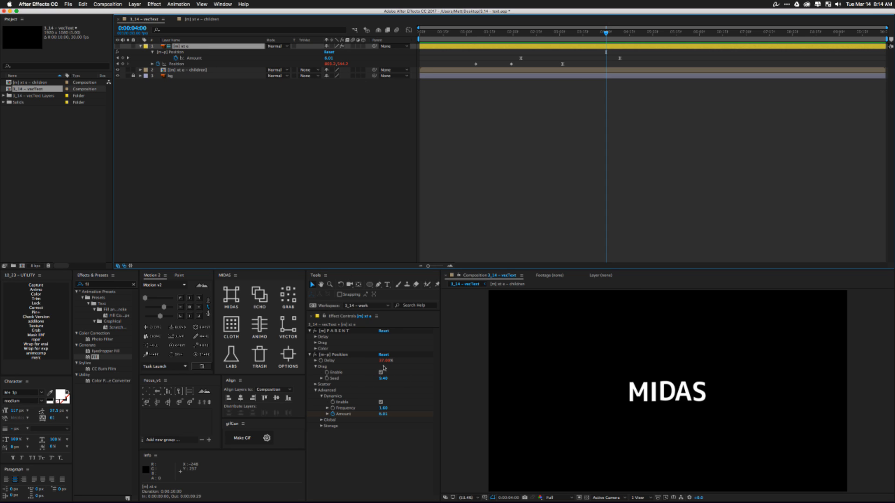
pyautogui.moveTo(383, 378); pyautogui.dragTo(345, 361)
pyautogui.press('space')
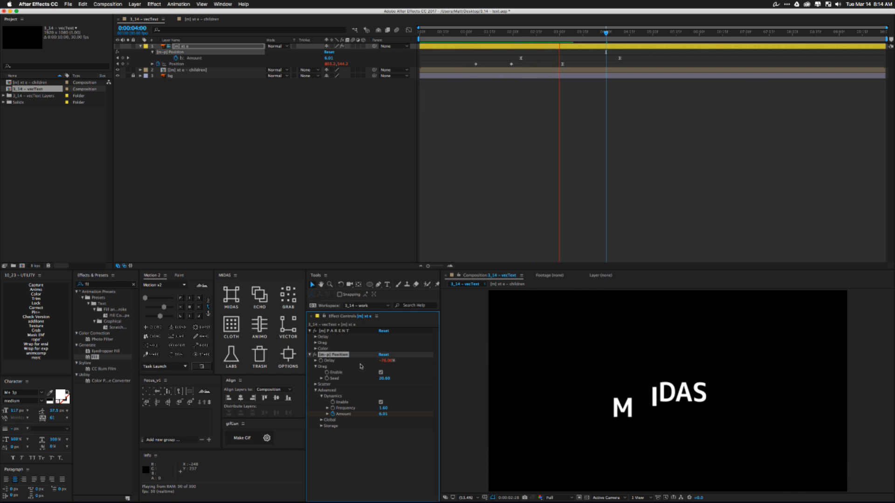
pyautogui.press('space')
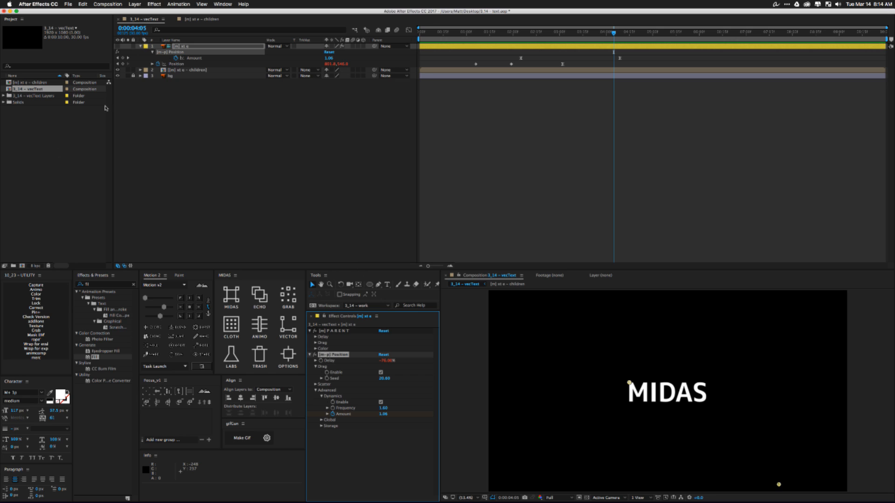
# Open the letters' children composition, reveal every letter layer's Position and expand the expression of the m layer.
pyautogui.doubleClick(177, 70)
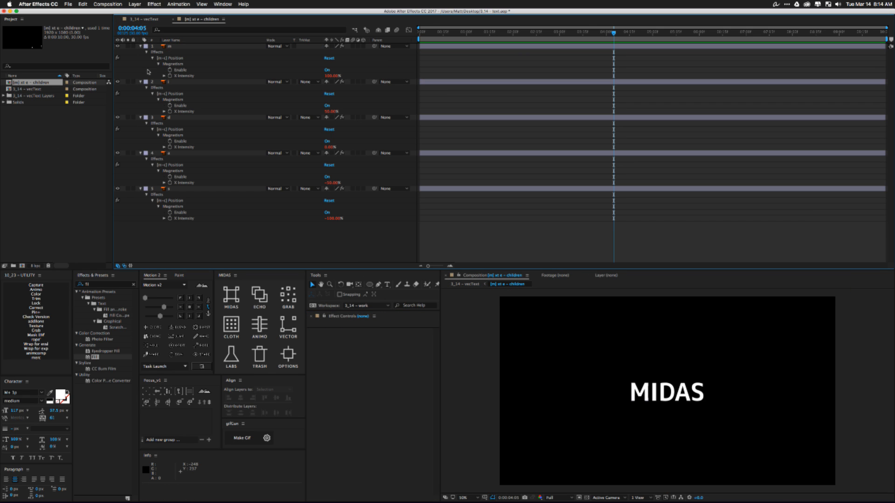
pyautogui.click(169, 47)
pyautogui.press('super+a')
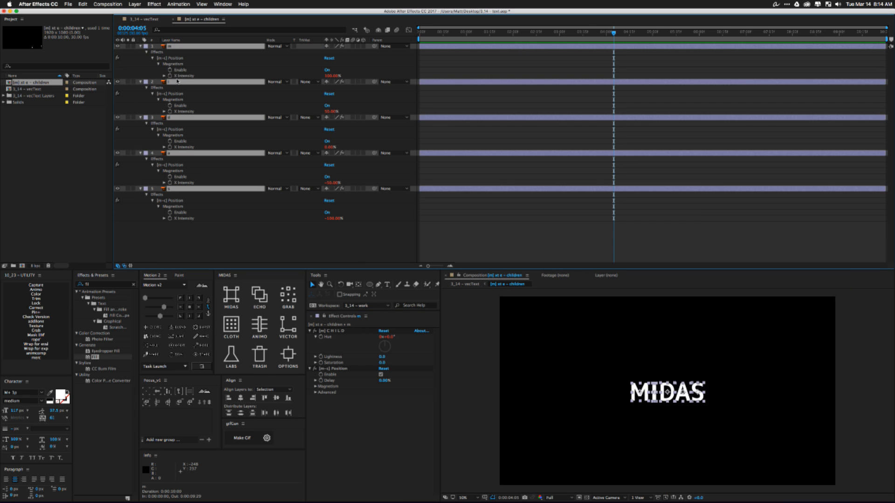
pyautogui.click(140, 46)
pyautogui.moveTo(208, 101); pyautogui.dragTo(191, 46)
pyautogui.press('p')
pyautogui.click(208, 134)
pyautogui.click(153, 52)
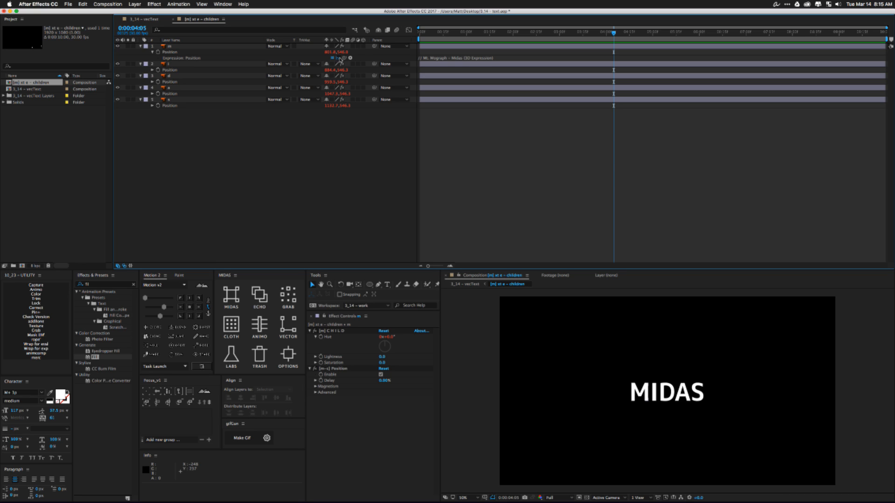
# Expand the remaining letters' Position expressions and show the post-expression graph for each so their motion paths are displayed.
pyautogui.moveTo(188, 145); pyautogui.dragTo(184, 38)
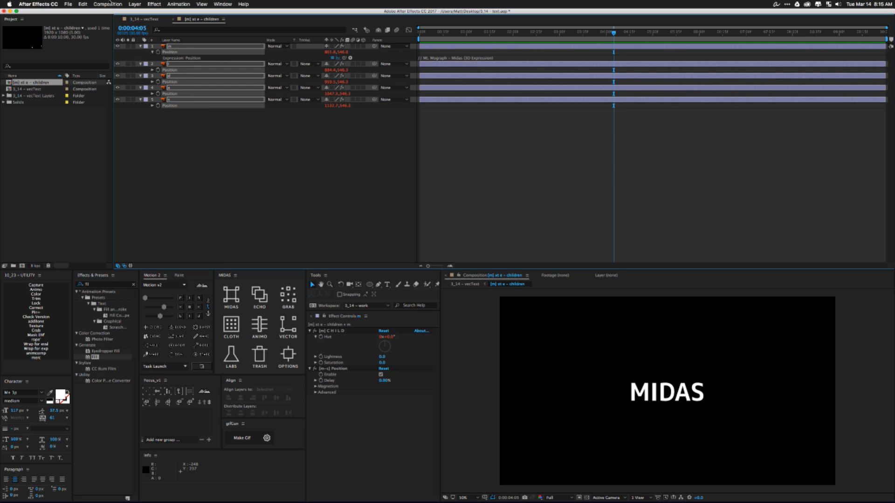
pyautogui.click(152, 70)
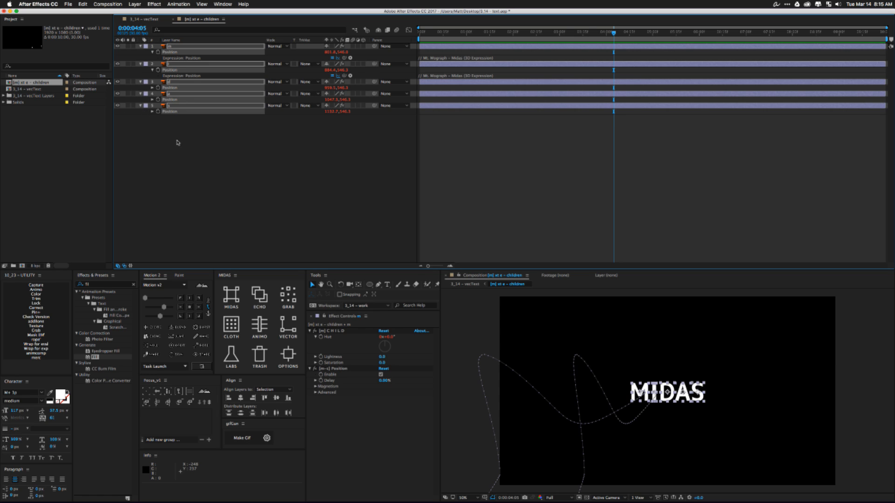
pyautogui.click(153, 88)
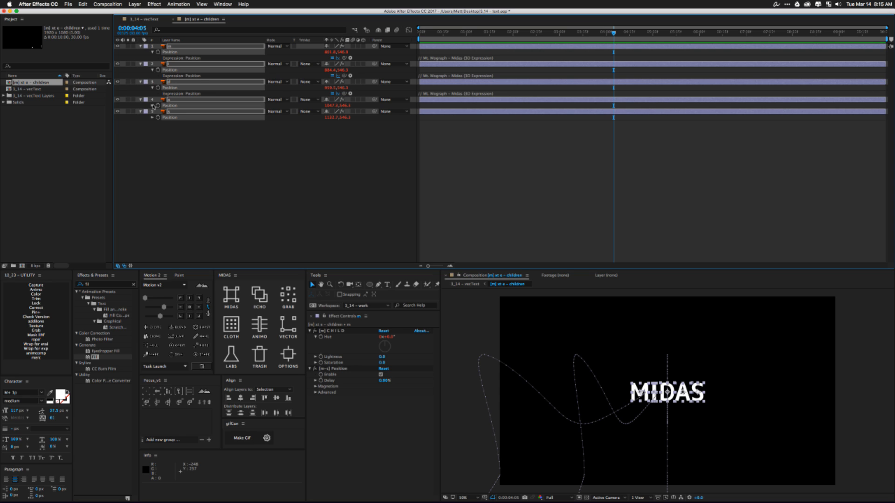
pyautogui.click(152, 106)
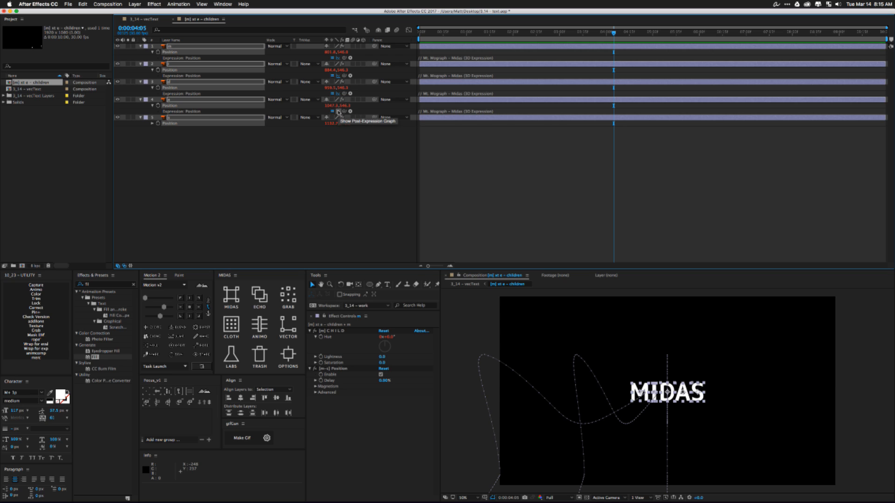
pyautogui.click(152, 123)
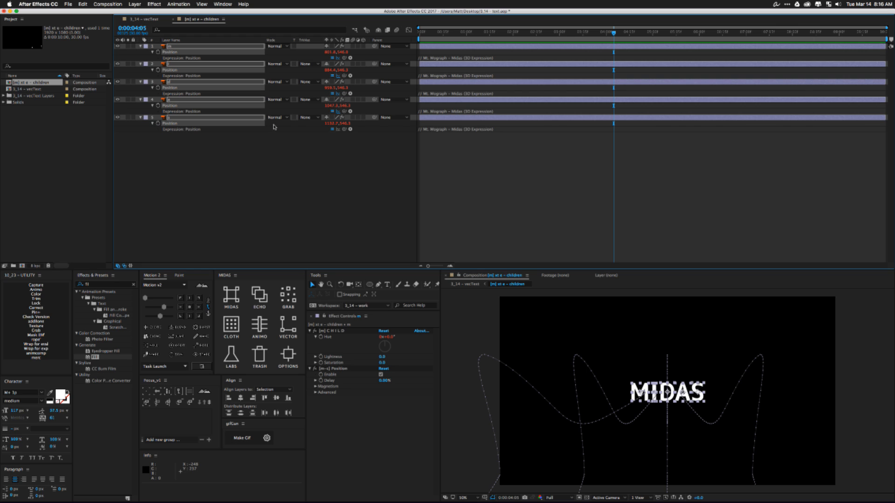
pyautogui.click(337, 132)
# Select all letter layers and examine their motion paths in the viewer while previewing the animation at different magnifications.
pyautogui.press('super+a')
pyautogui.press(',')
pyautogui.press(',')
pyautogui.press('.')
pyautogui.press('.')
pyautogui.press(',')
pyautogui.press(',')
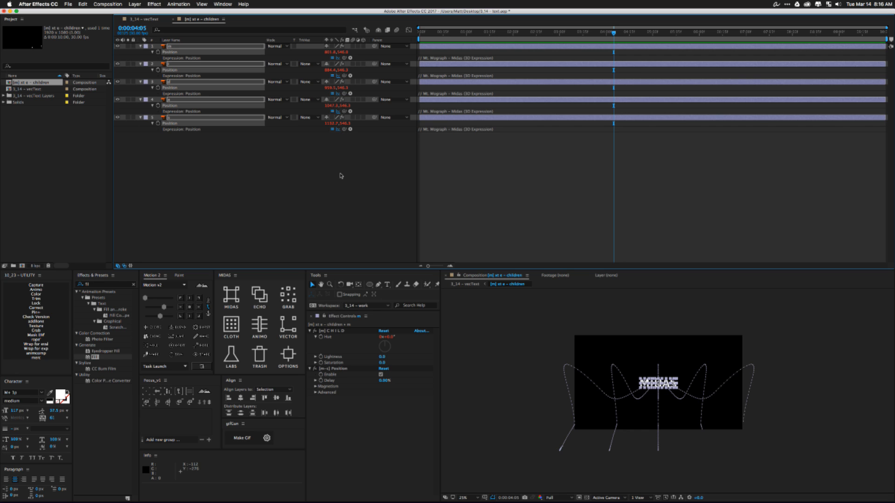
pyautogui.press('space')
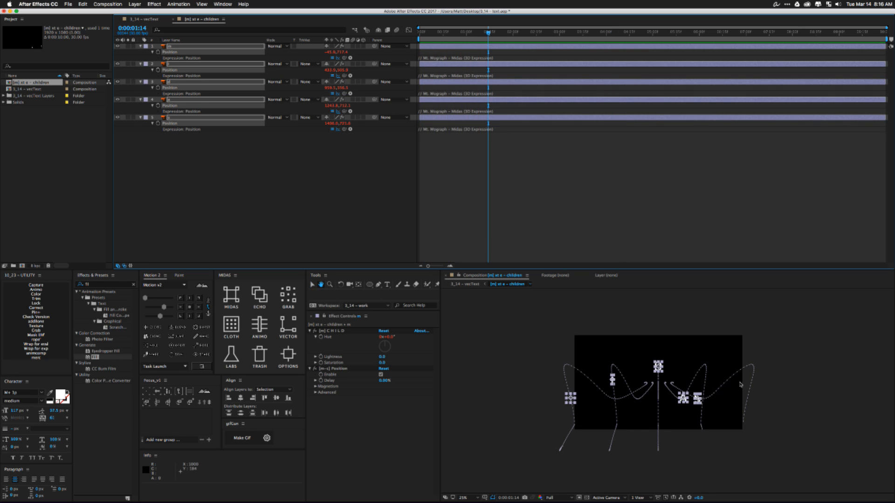
pyautogui.press('.')
pyautogui.press('.')
pyautogui.press('.')
pyautogui.press('.')
pyautogui.press('space')
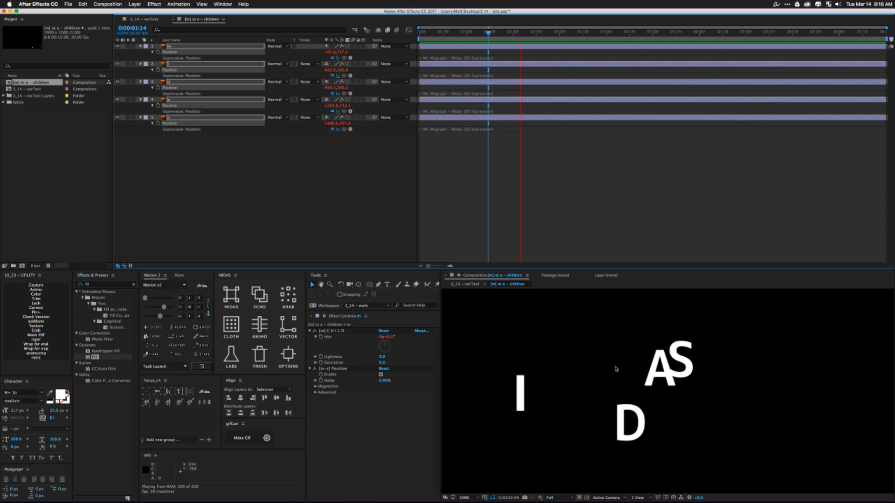
pyautogui.press('space')
pyautogui.press(',')
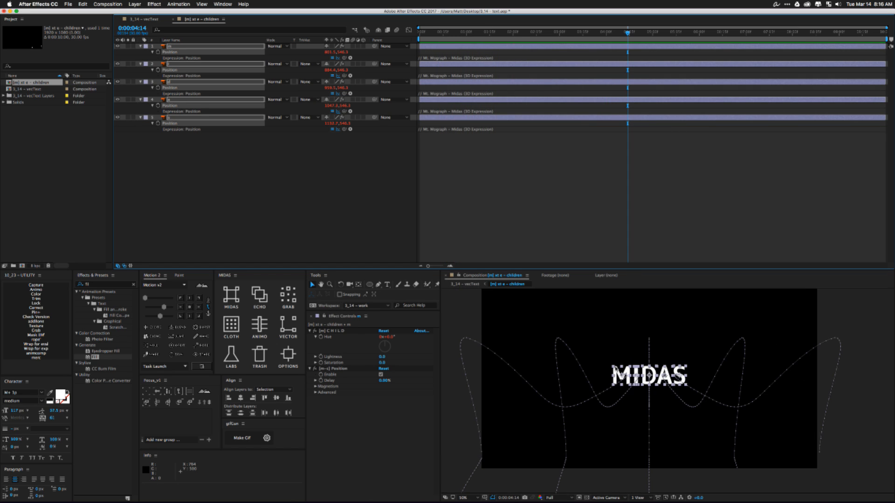
# Turn off the letters' post-expression graphs and return to the parent layer in the 3_14 – vecText composition.
pyautogui.moveTo(339, 131); pyautogui.dragTo(339, 58)
pyautogui.click(465, 284)
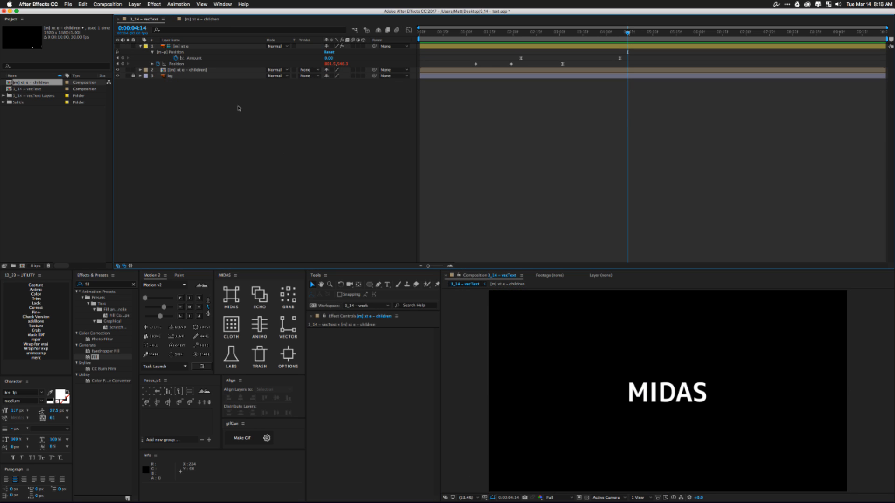
pyautogui.click(189, 46)
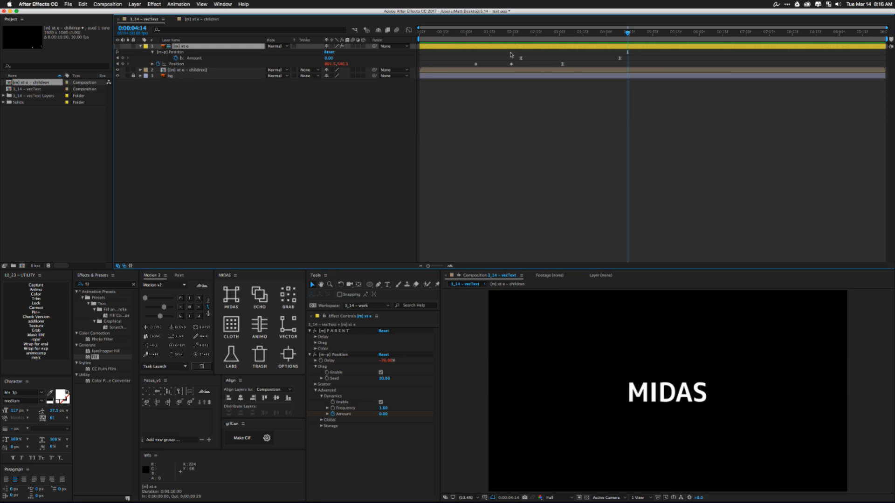
# Move the first Dynamics Amount keyframe back beside the second Position keyframe and the last one to 0:00:03:10.
pyautogui.moveTo(521, 58); pyautogui.dragTo(508, 57)
pyautogui.moveTo(620, 59); pyautogui.dragTo(575, 59)
pyautogui.click(539, 35)
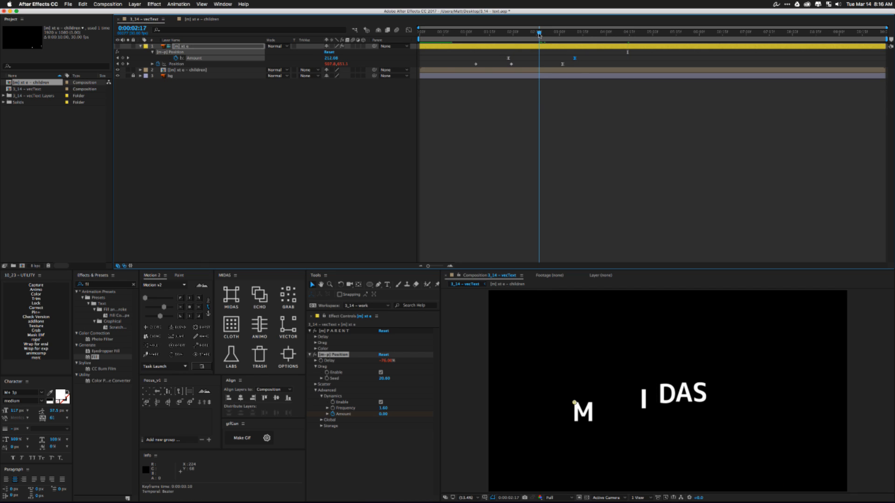
# Make the parent layer visible and select its M in the viewer.
pyautogui.click(168, 63)
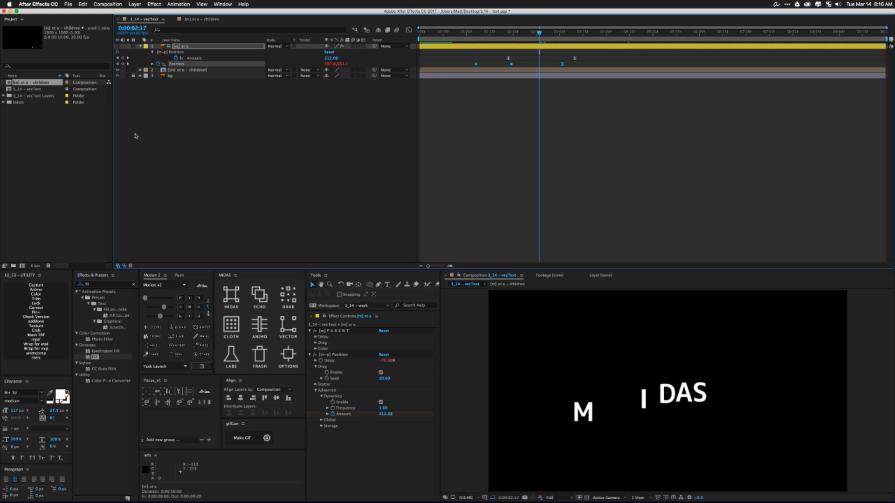
pyautogui.click(120, 48)
pyautogui.click(118, 46)
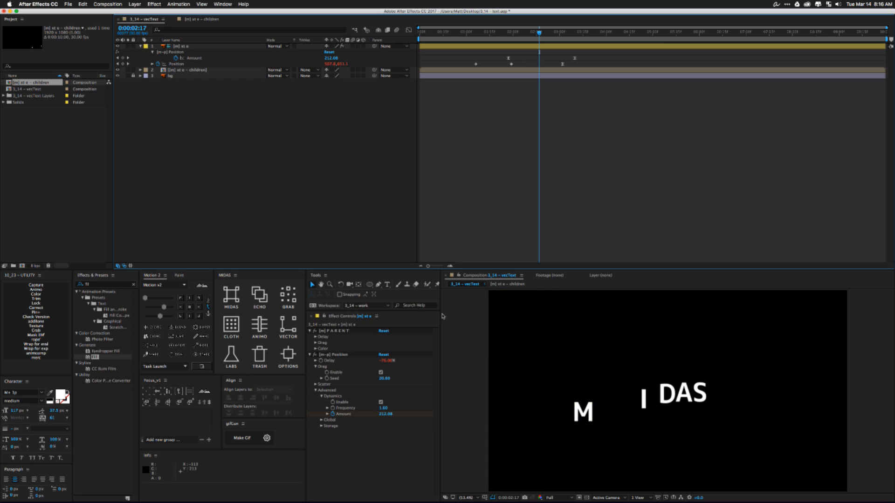
pyautogui.scroll(1, 643, 421)
pyautogui.click(608, 381)
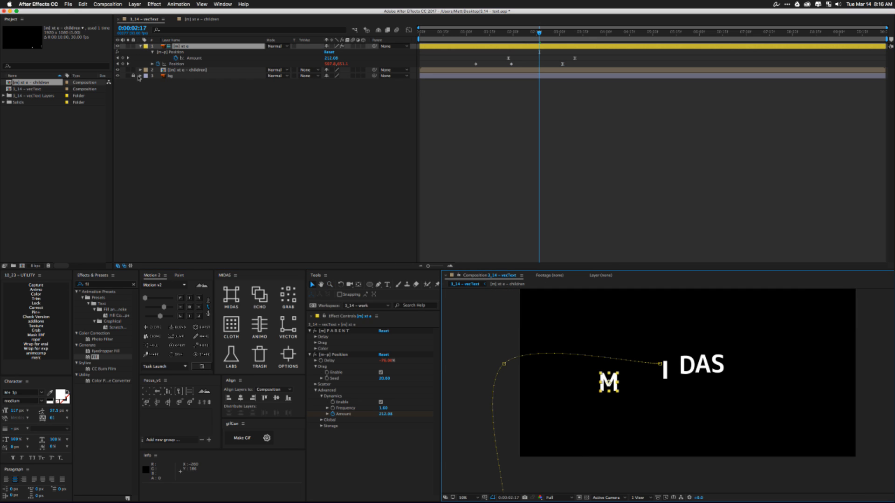
# Try to reshape the parent layer's Position motion path in the viewer, and undo the changes.
pyautogui.click(184, 64)
pyautogui.press('g')
pyautogui.moveTo(660, 363); pyautogui.dragTo(718, 412)
pyautogui.press('v')
pyautogui.moveTo(504, 364); pyautogui.dragTo(746, 360)
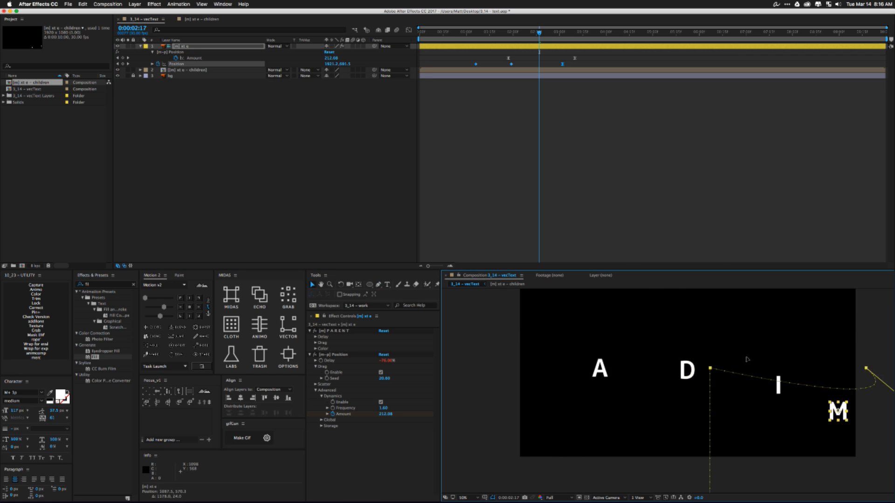
pyautogui.click(758, 427)
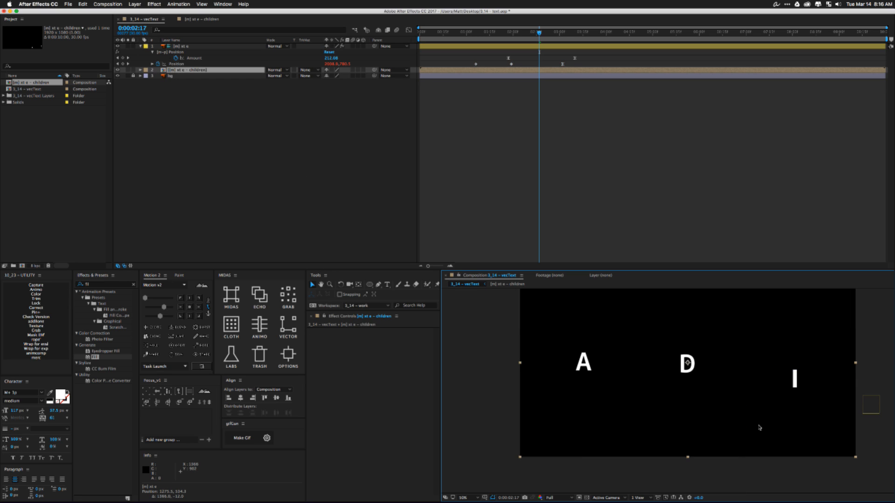
pyautogui.press('super+z')
pyautogui.press('super+z')
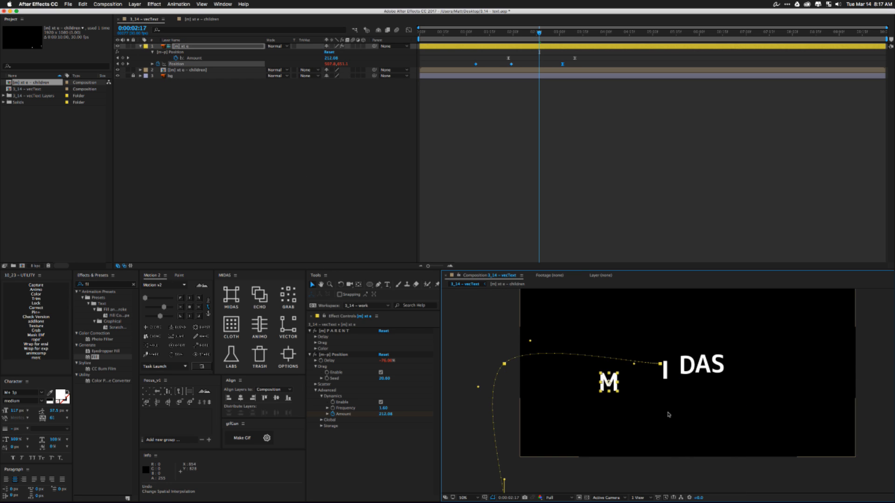
# Move the middle Position keyframe's path point above the composition frame toward the far side, and preview the letters' animation.
pyautogui.press('z')
pyautogui.keyDown('alt'); pyautogui.click(667, 412); pyautogui.keyUp('alt')
pyautogui.press('v')
pyautogui.moveTo(502, 62); pyautogui.dragTo(534, 96)
pyautogui.moveTo(585, 367); pyautogui.dragTo(683, 291)
pyautogui.click(320, 175)
pyautogui.press('space')
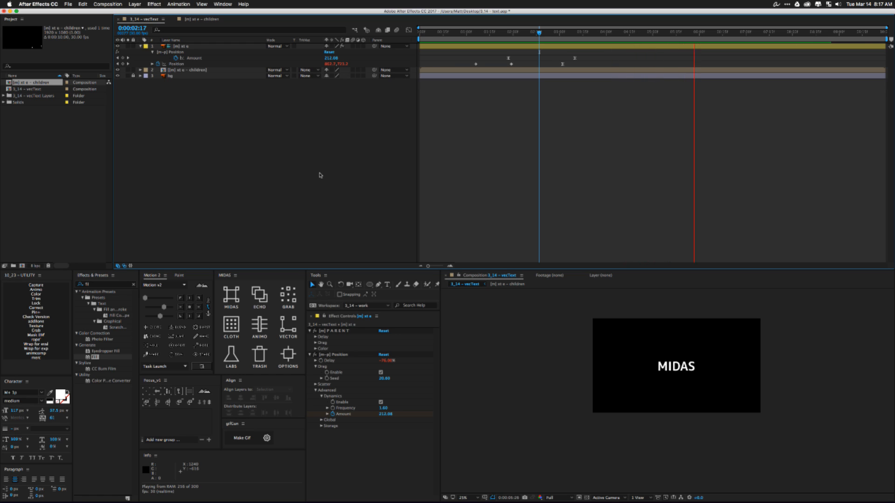
pyautogui.press('space')
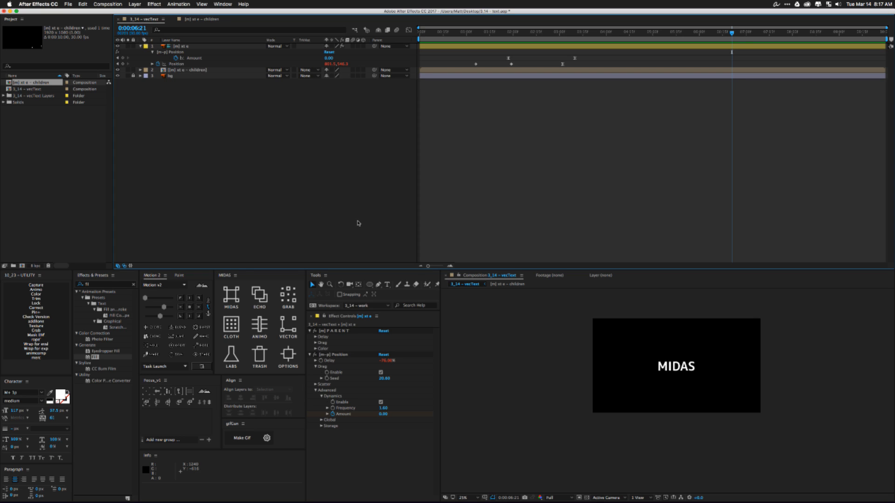
# Switch to Gameshow and transition the ddd.png MIDAS title shot to the live output.
pyautogui.hotkey('ctrl', 'Up')
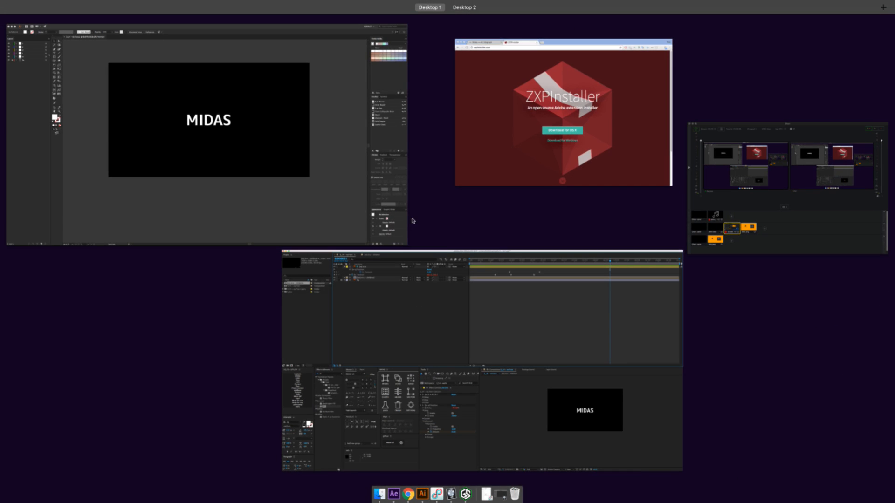
pyautogui.click(810, 182)
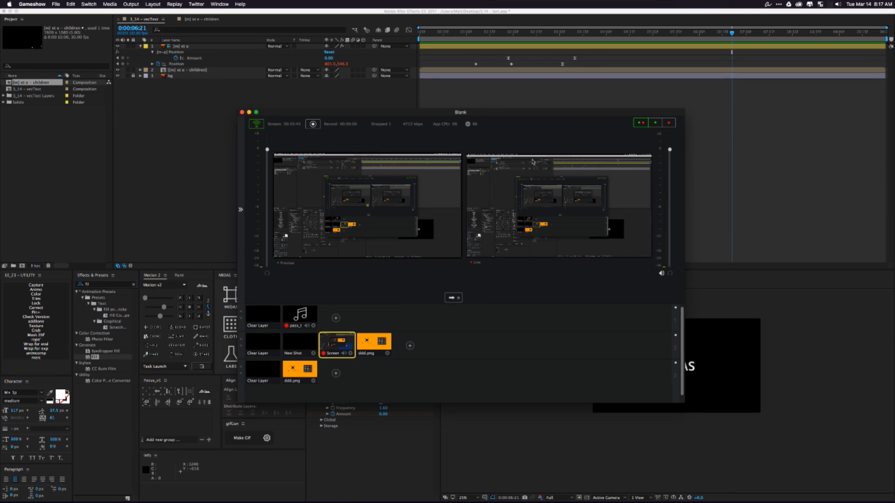
pyautogui.click(373, 343)
pyautogui.click(450, 298)
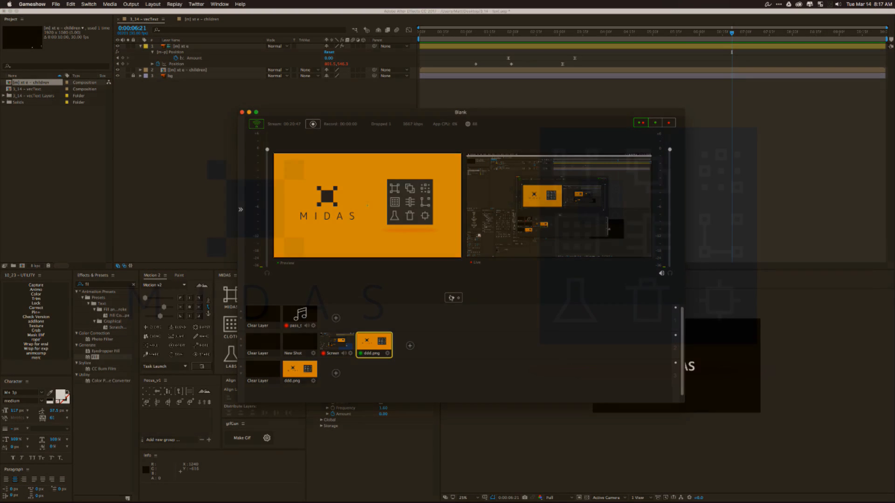